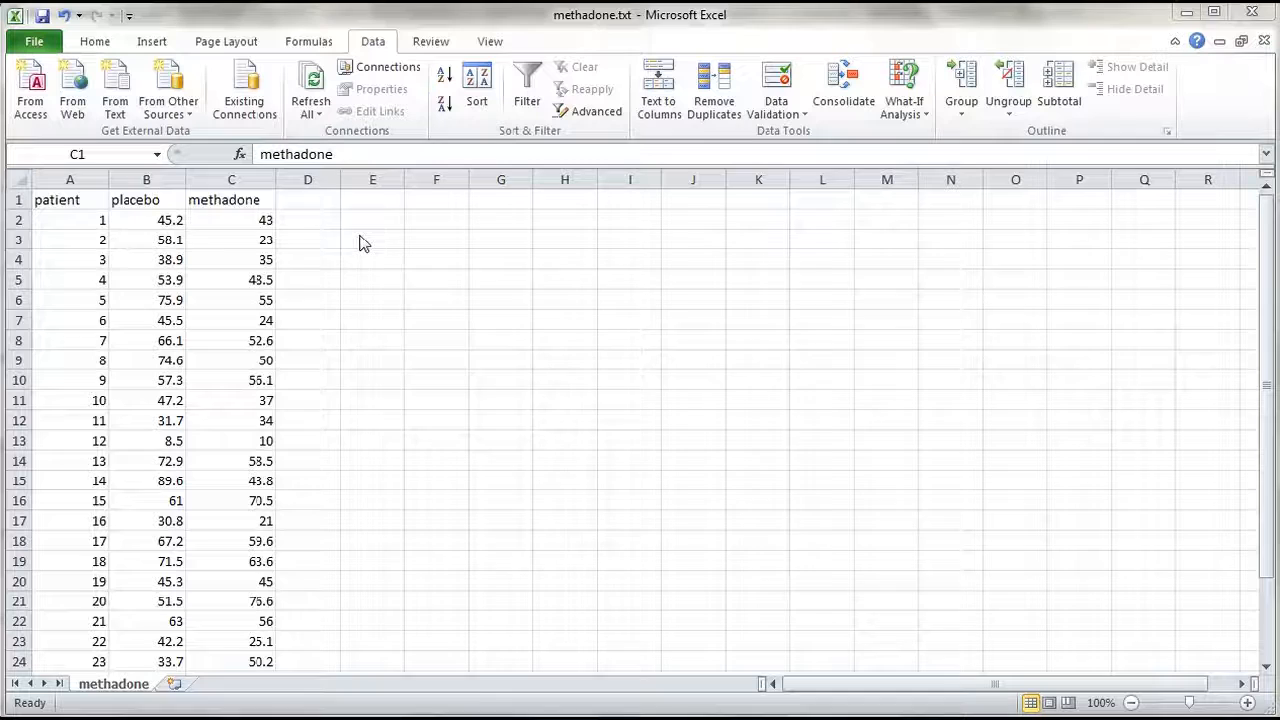
# - Review the first data rows across the patient, placebo and methadone columns
pyautogui.click(57, 225)
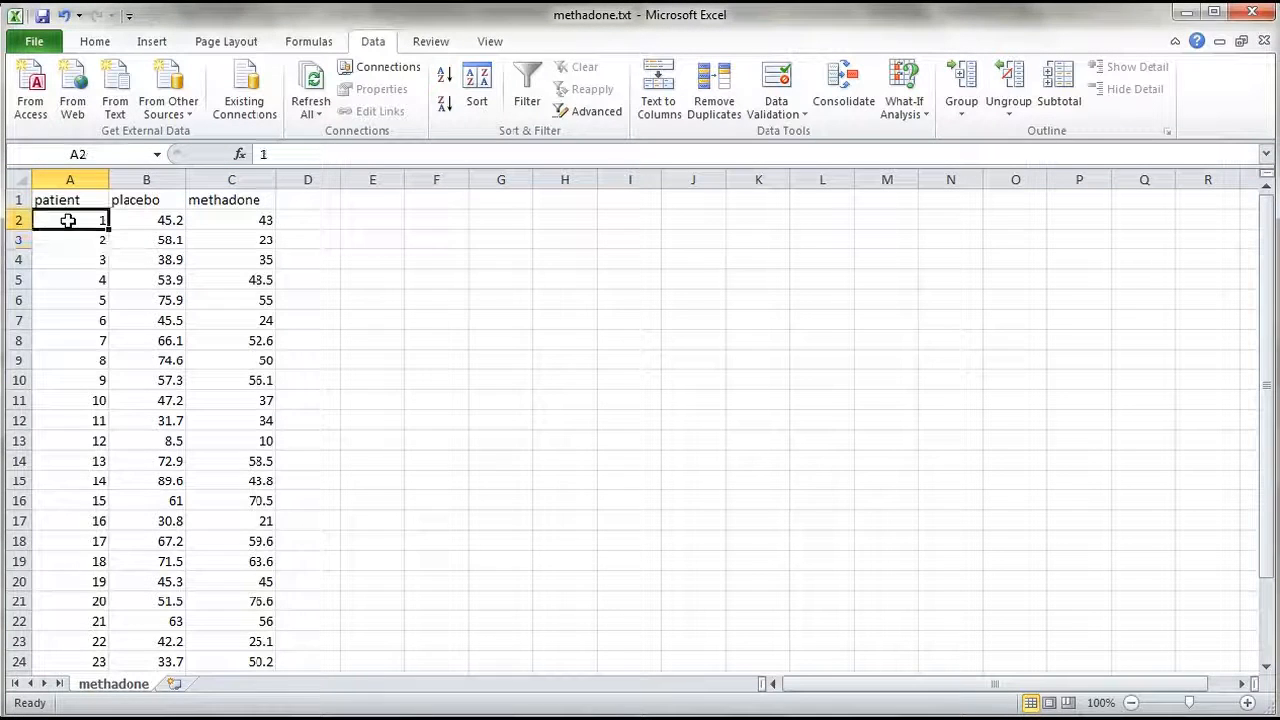
pyautogui.press('Down')
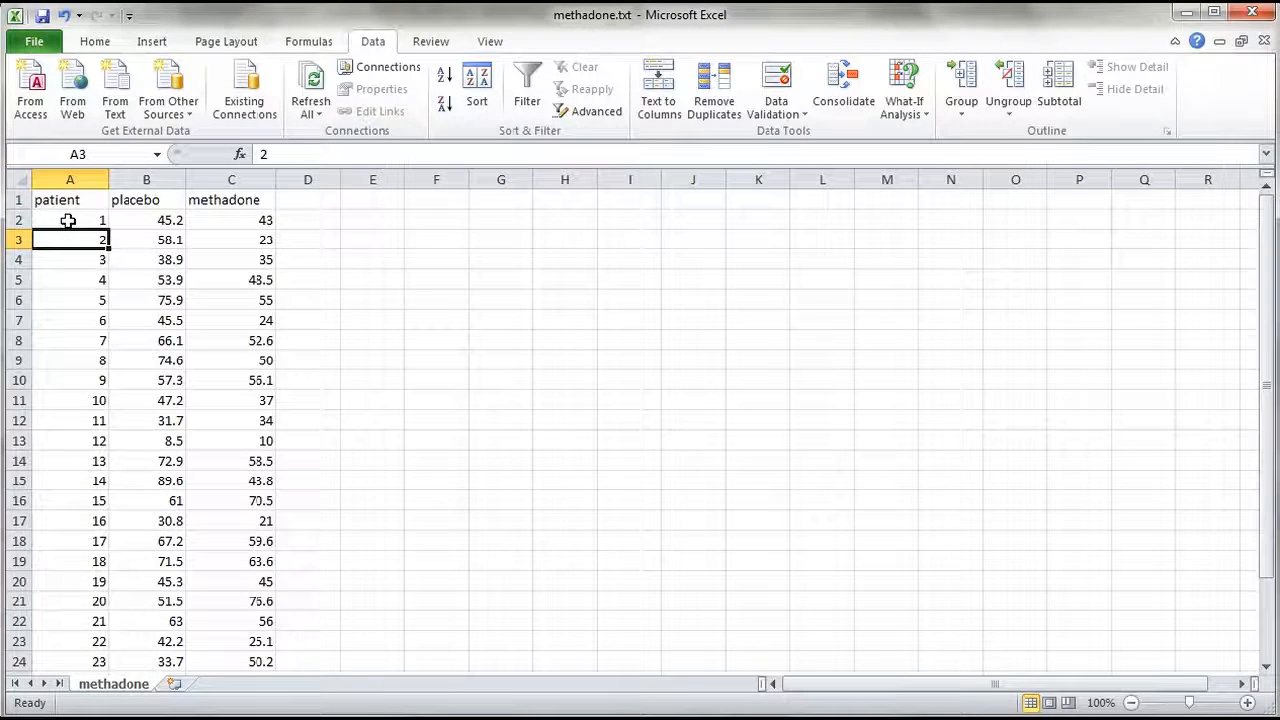
pyautogui.click(68, 221)
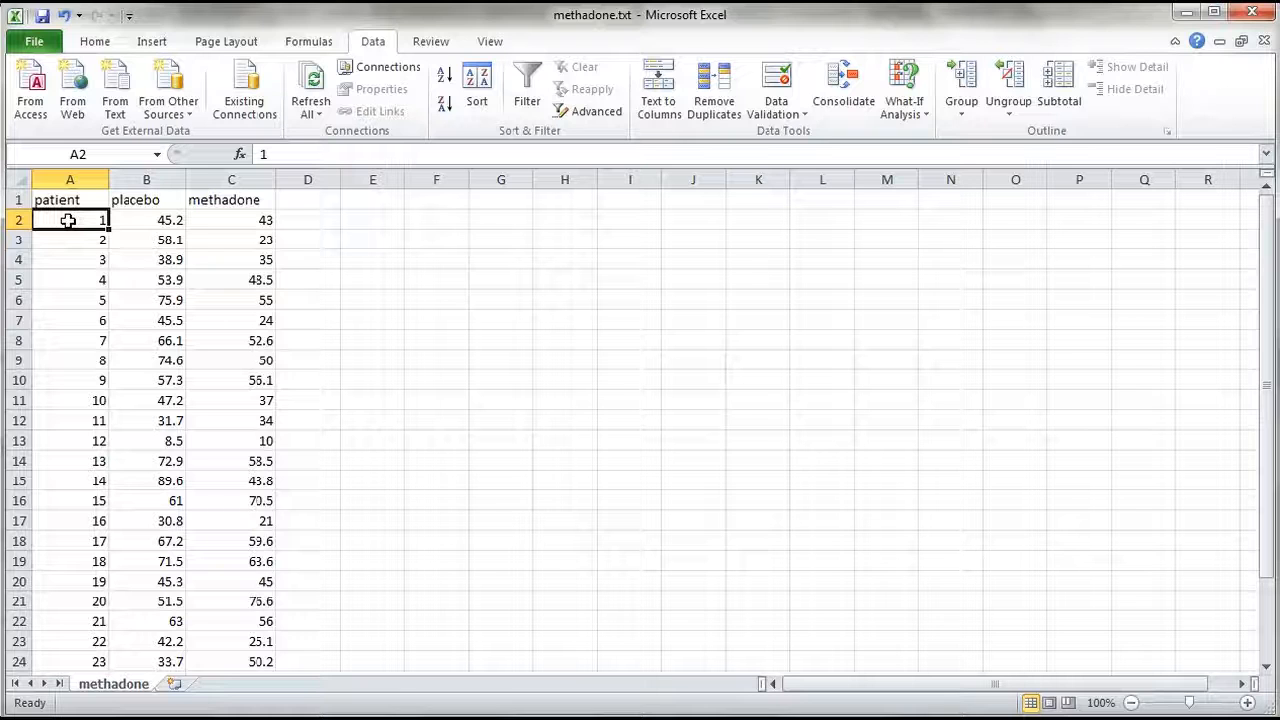
pyautogui.press('Right')
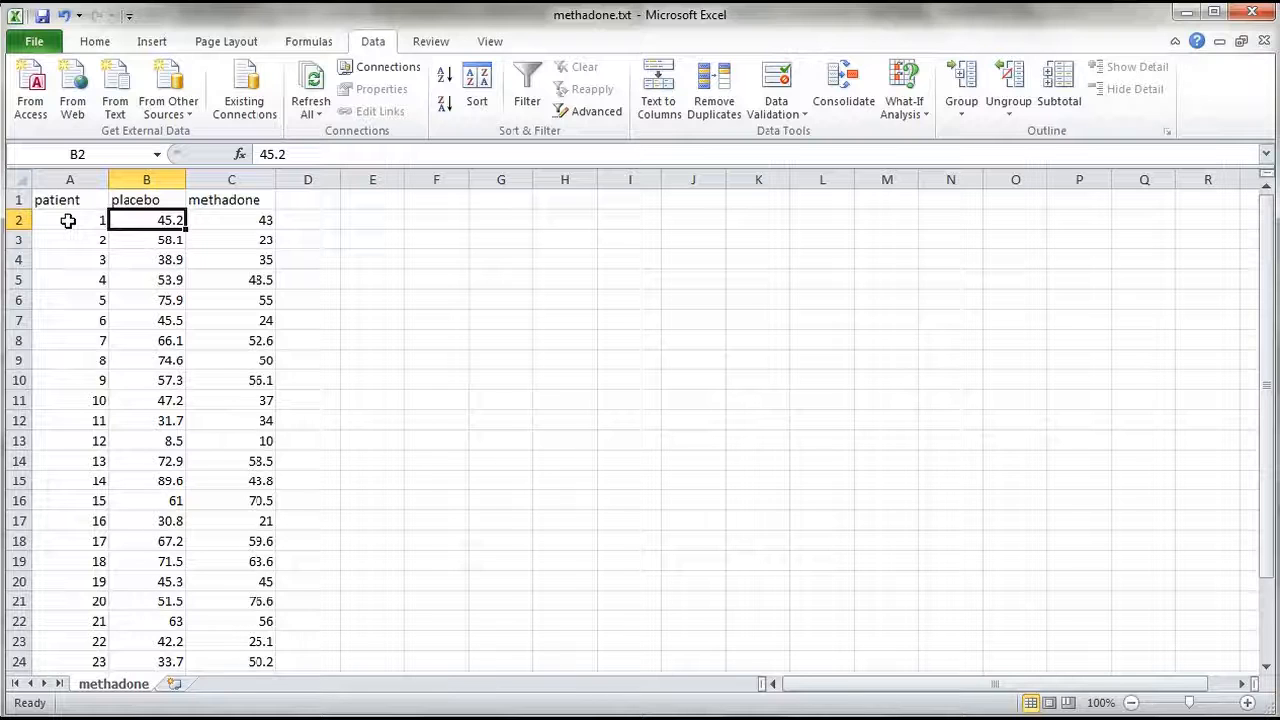
pyautogui.press('Right')
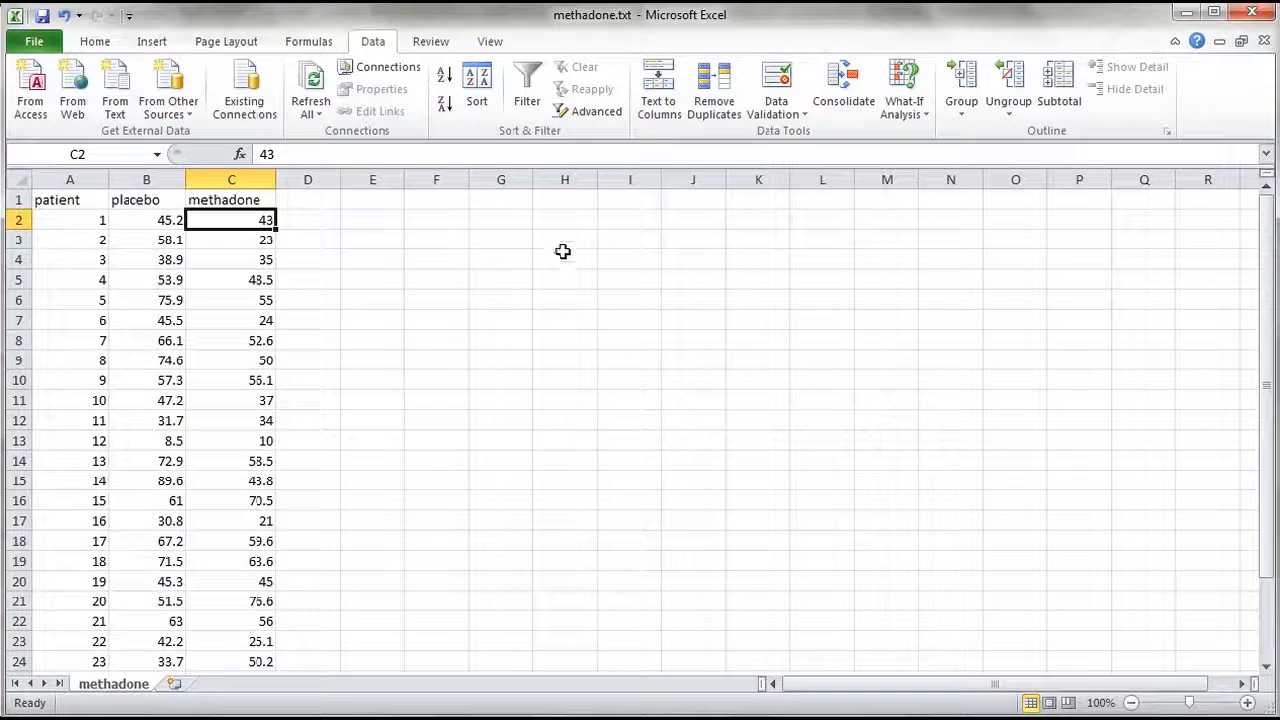
# - Save the sheet as tab-delimited text file methadone.txt in the Documents library, replacing the existing file and keeping the text format
pyautogui.click(35, 45)
pyautogui.click(66, 102)
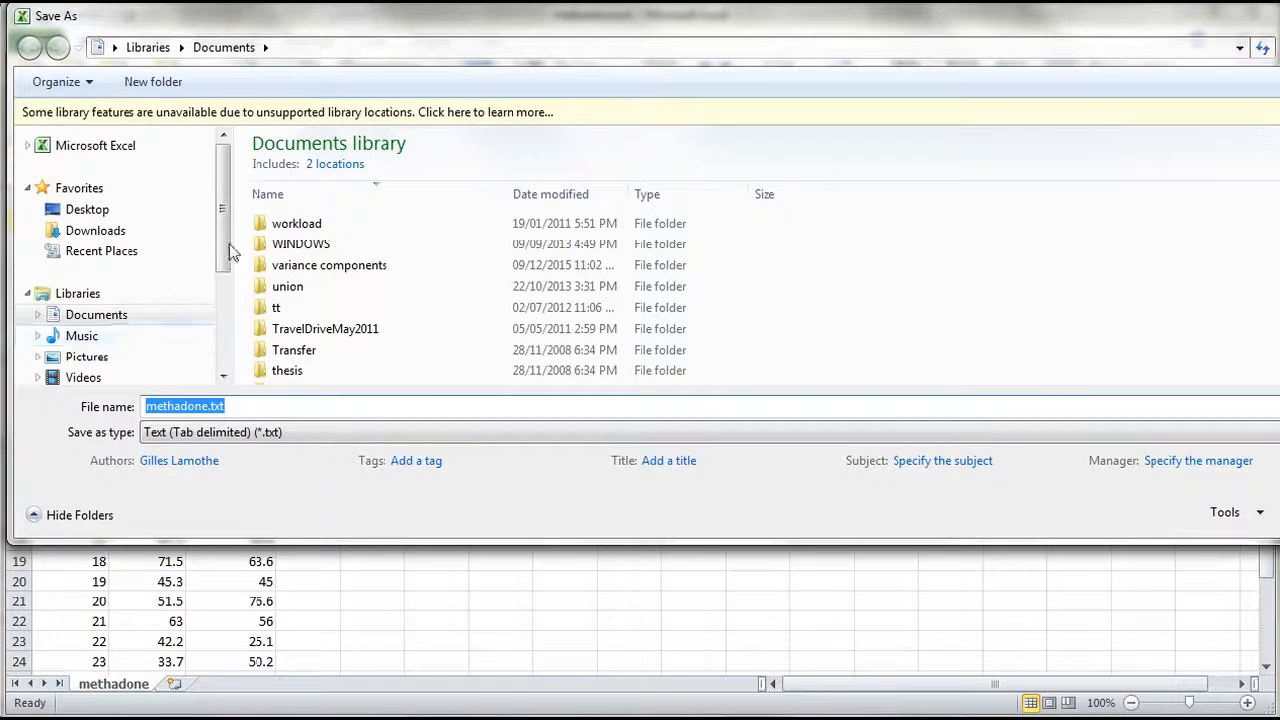
pyautogui.scroll(-1, 223, 257)
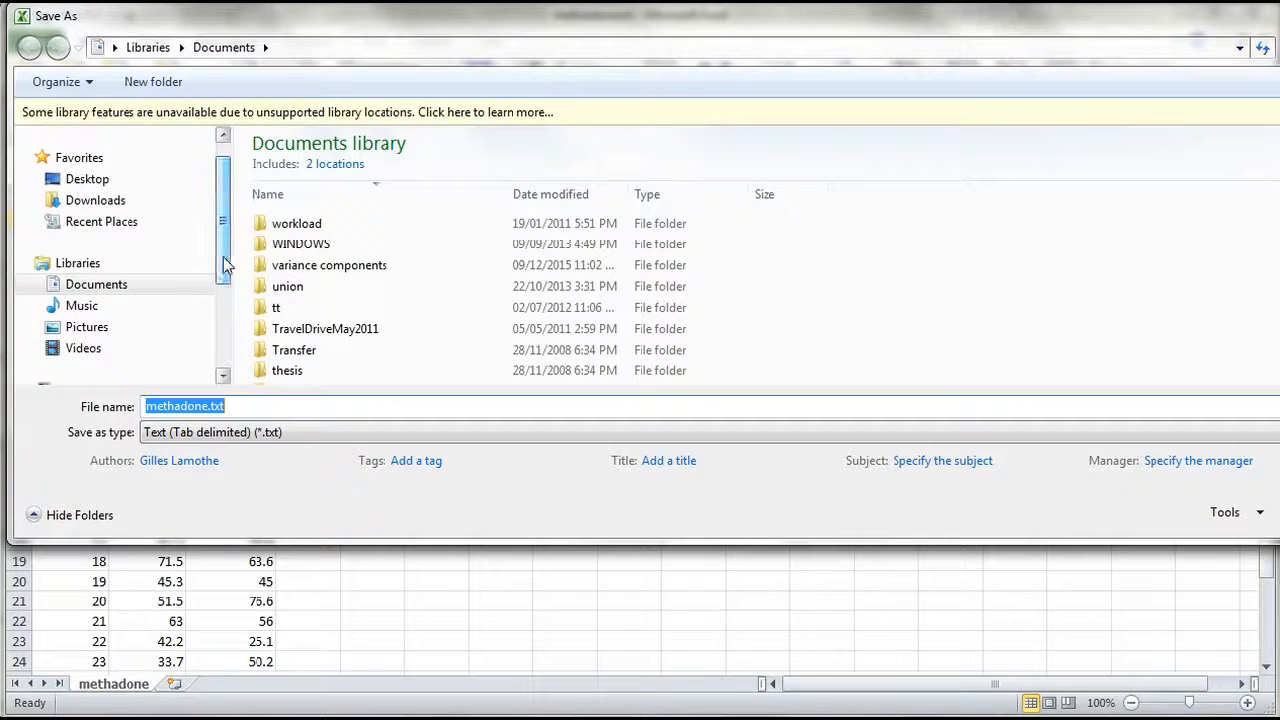
pyautogui.click(126, 290)
pyautogui.click(1279, 512)
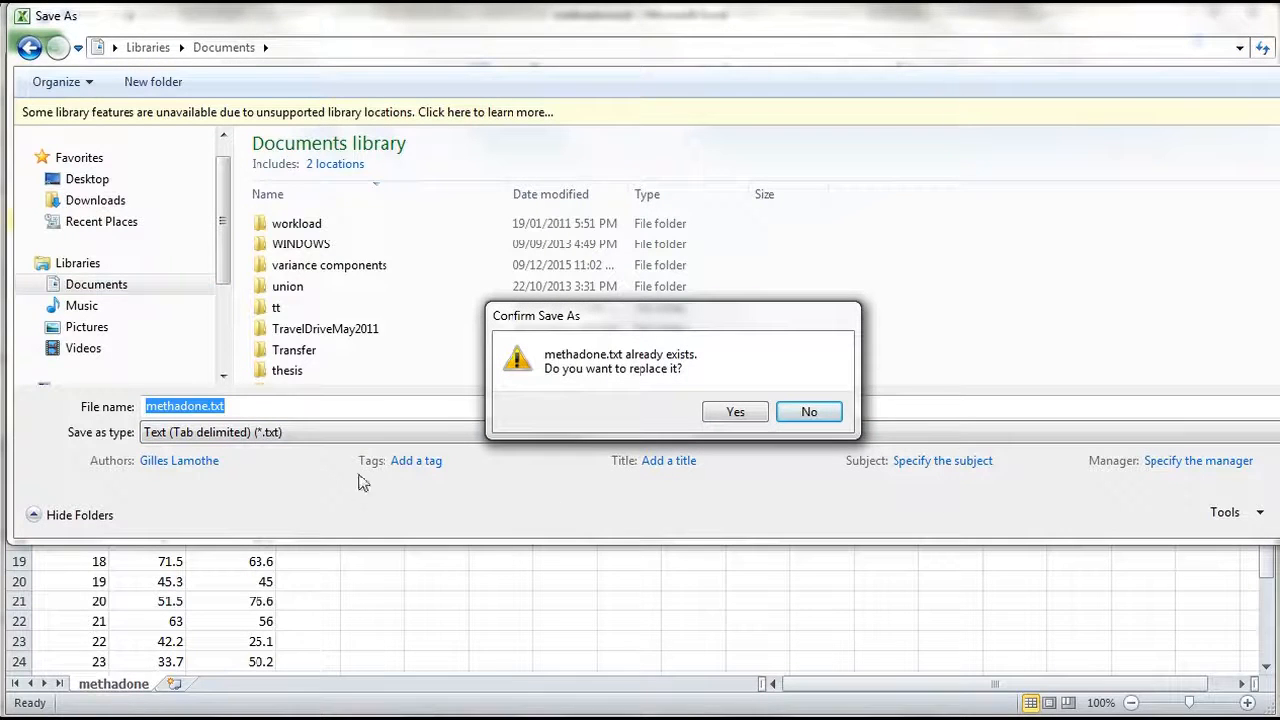
pyautogui.click(735, 414)
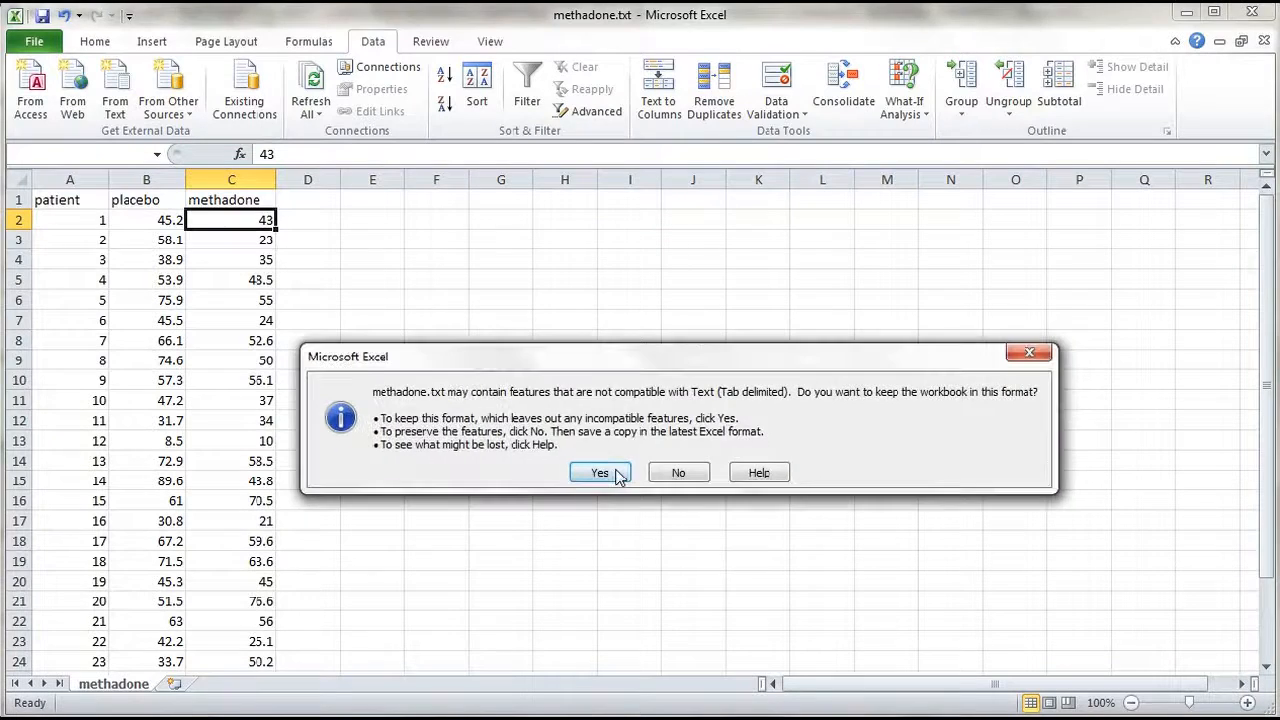
pyautogui.click(618, 470)
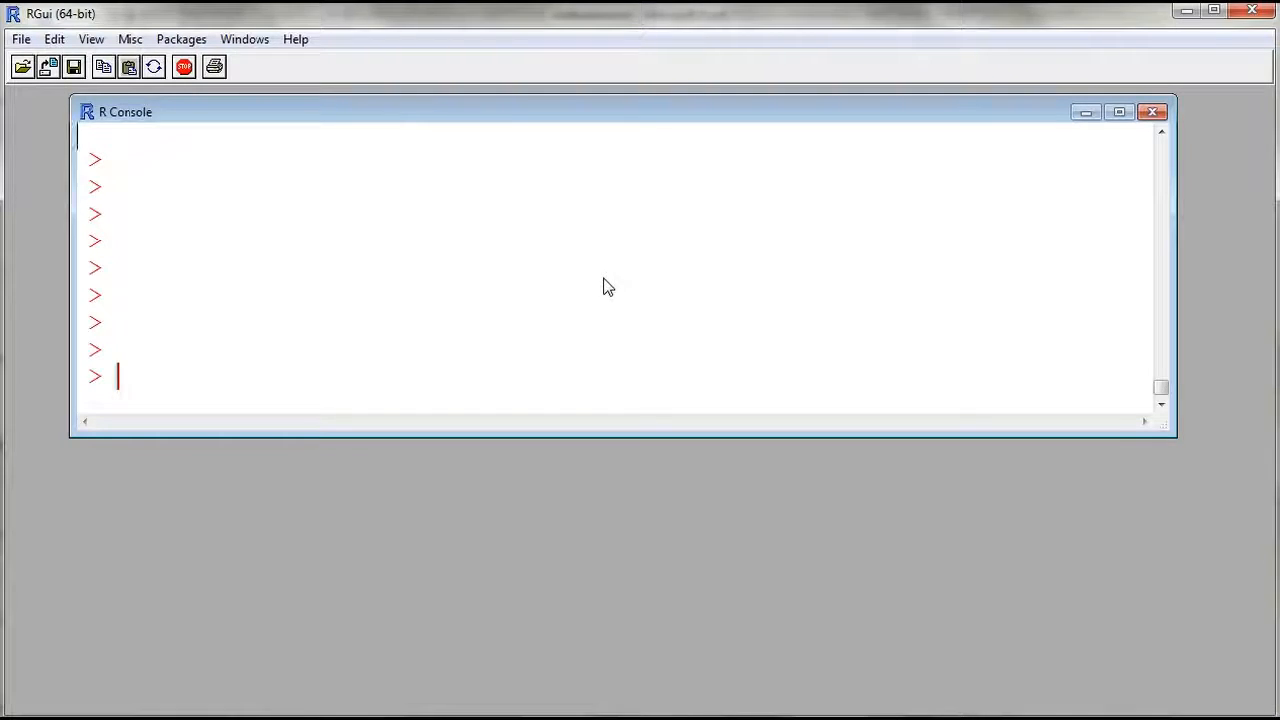
# - In the R console, run donnees = read.table(file.choose(),header=TRUE,sep="\t") to import a tab-separated file with headers
pyautogui.write('donnees ')
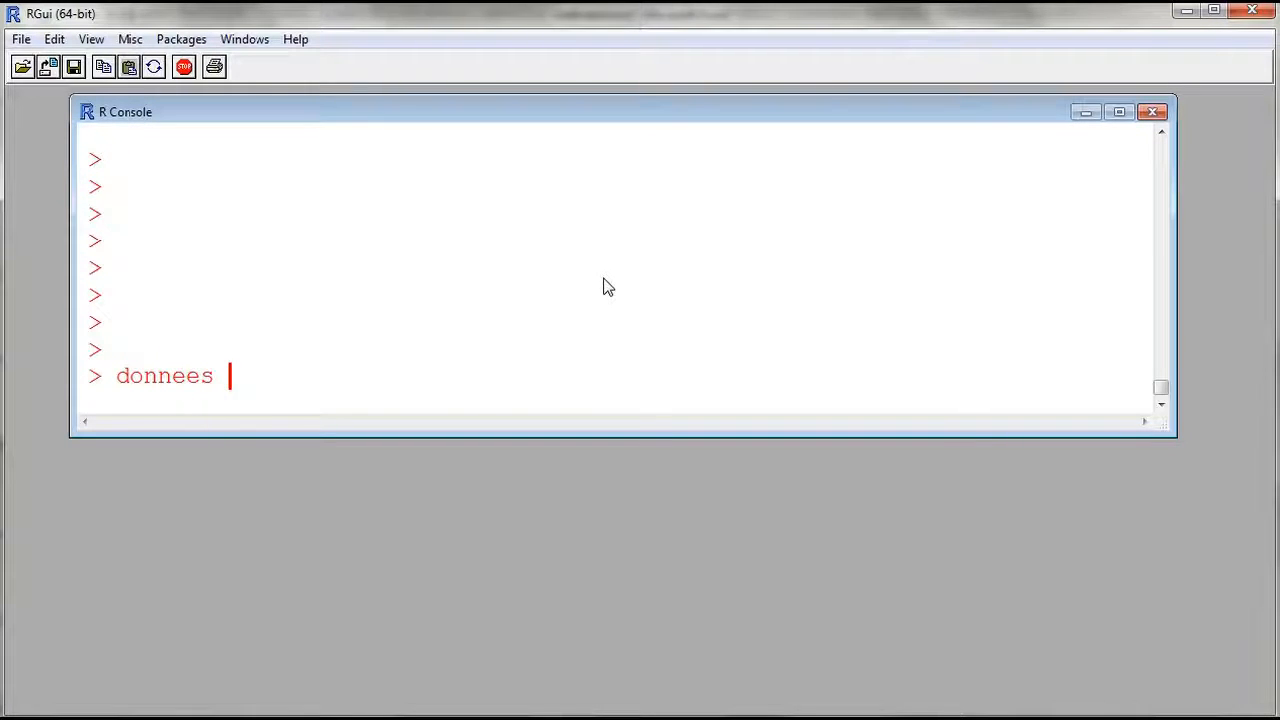
pyautogui.write('= read')
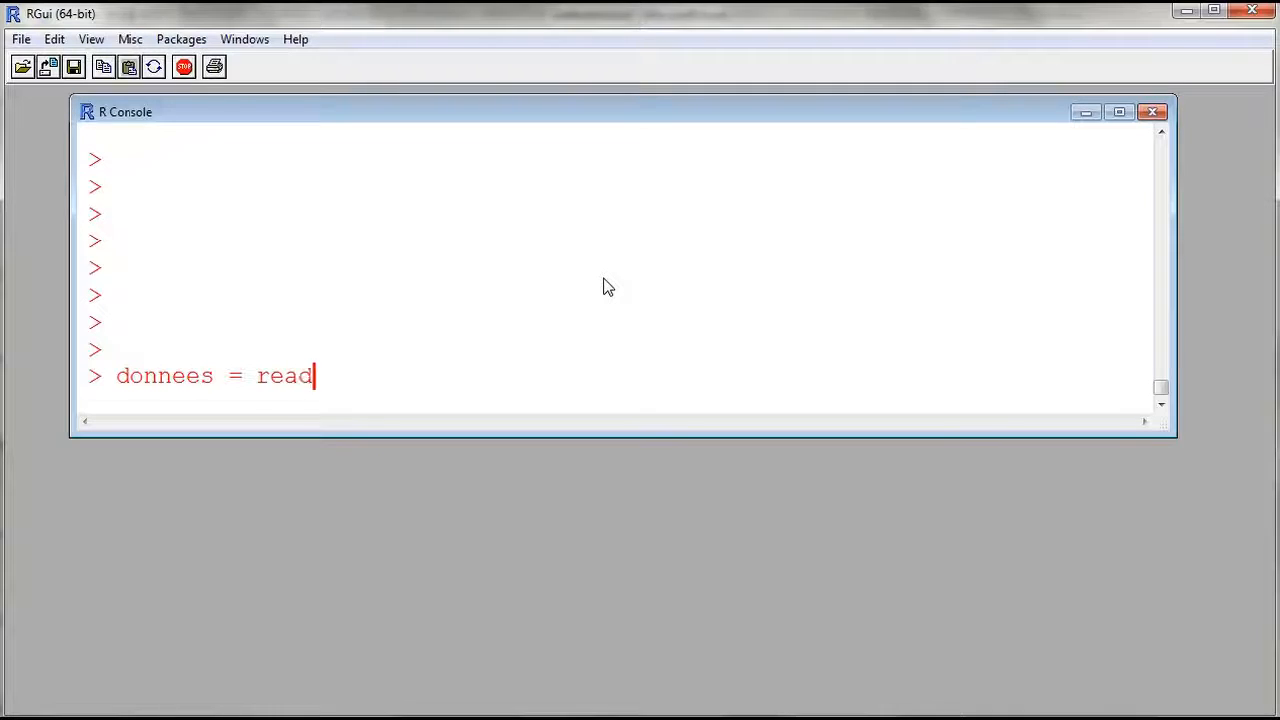
pyautogui.write('.table(')
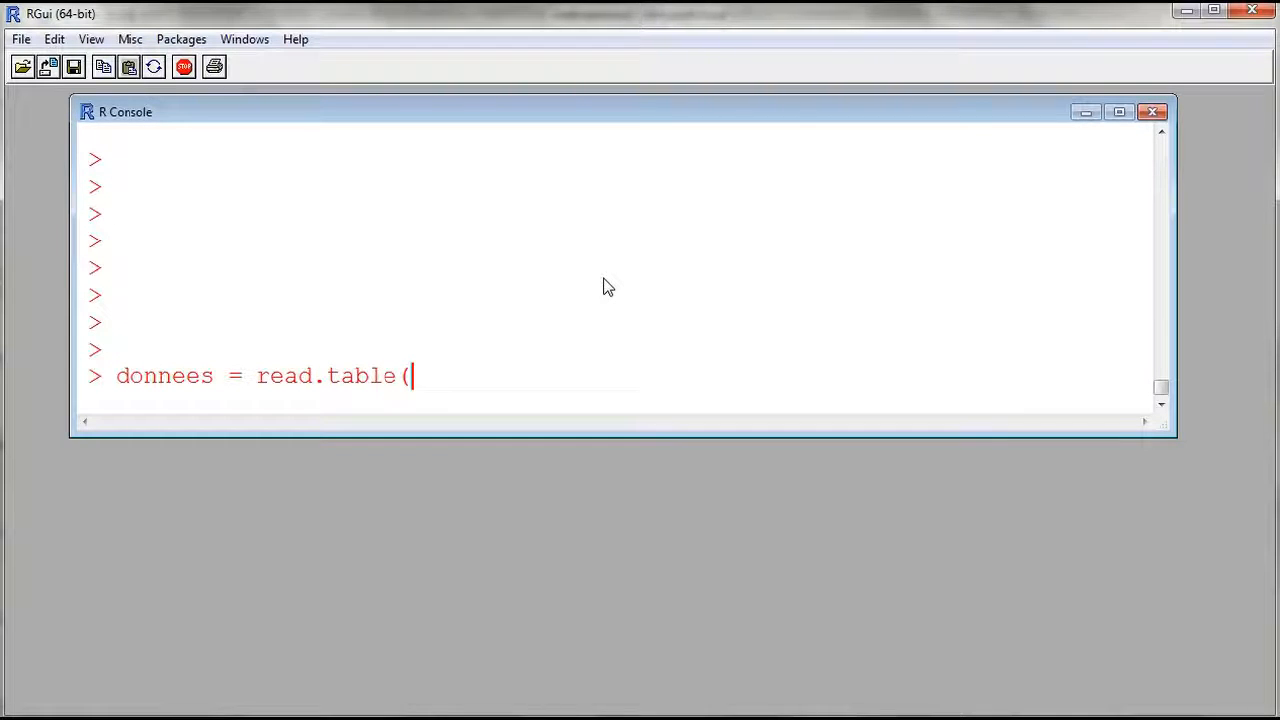
pyautogui.write('file.choose(),')
pyautogui.press('BackSpace')
pyautogui.write('header=TRUE,')
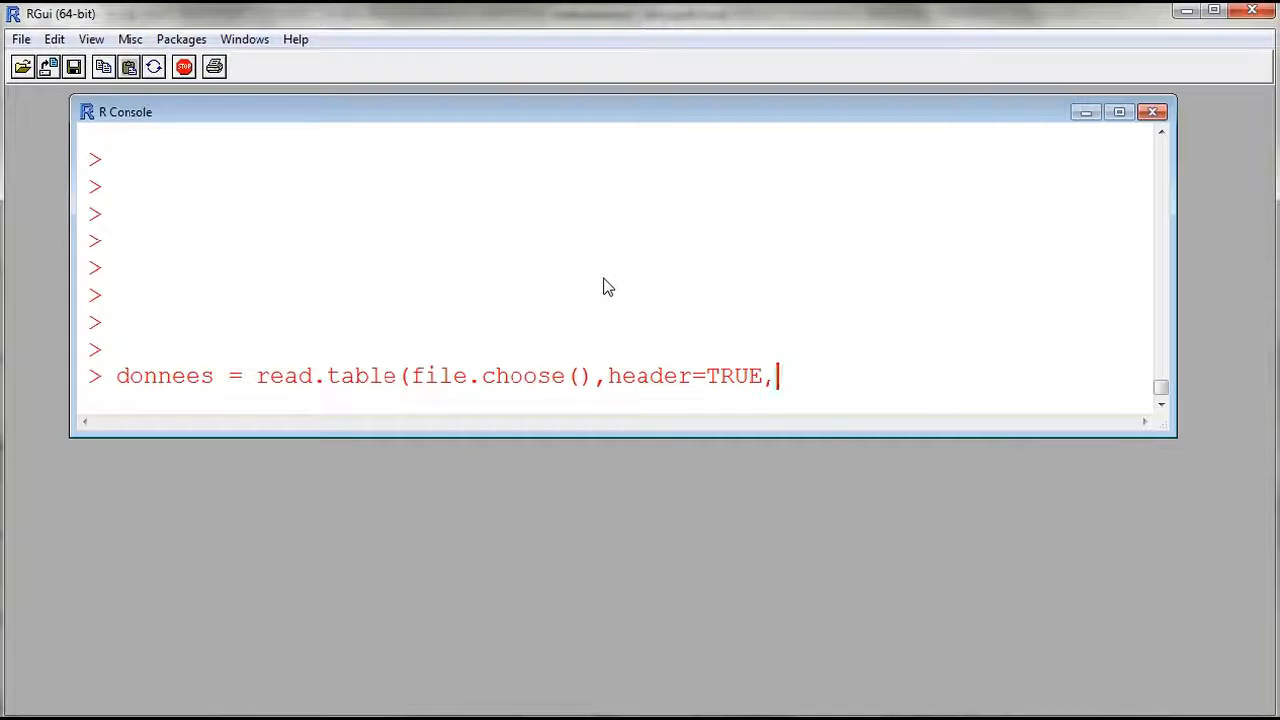
pyautogui.write('sep=')
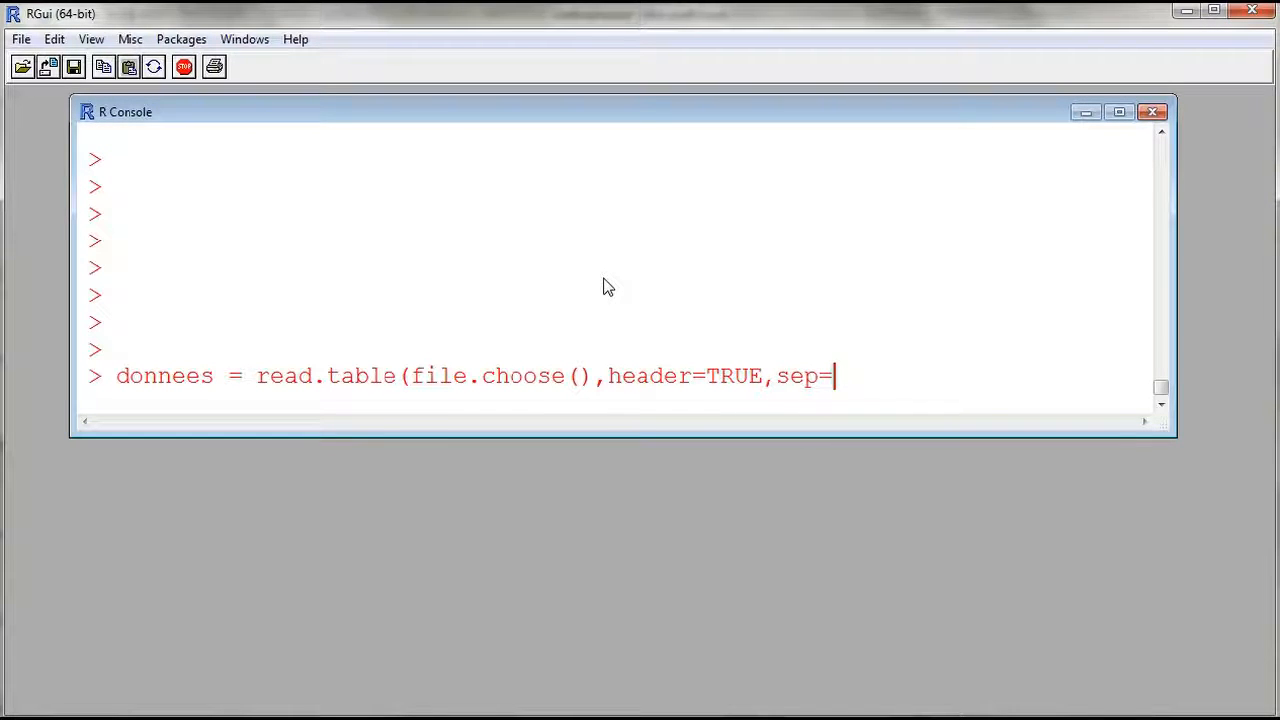
pyautogui.write('"à"')
pyautogui.press('Left')
pyautogui.write('à')
pyautogui.press('BackSpace')
pyautogui.write('\\ty')
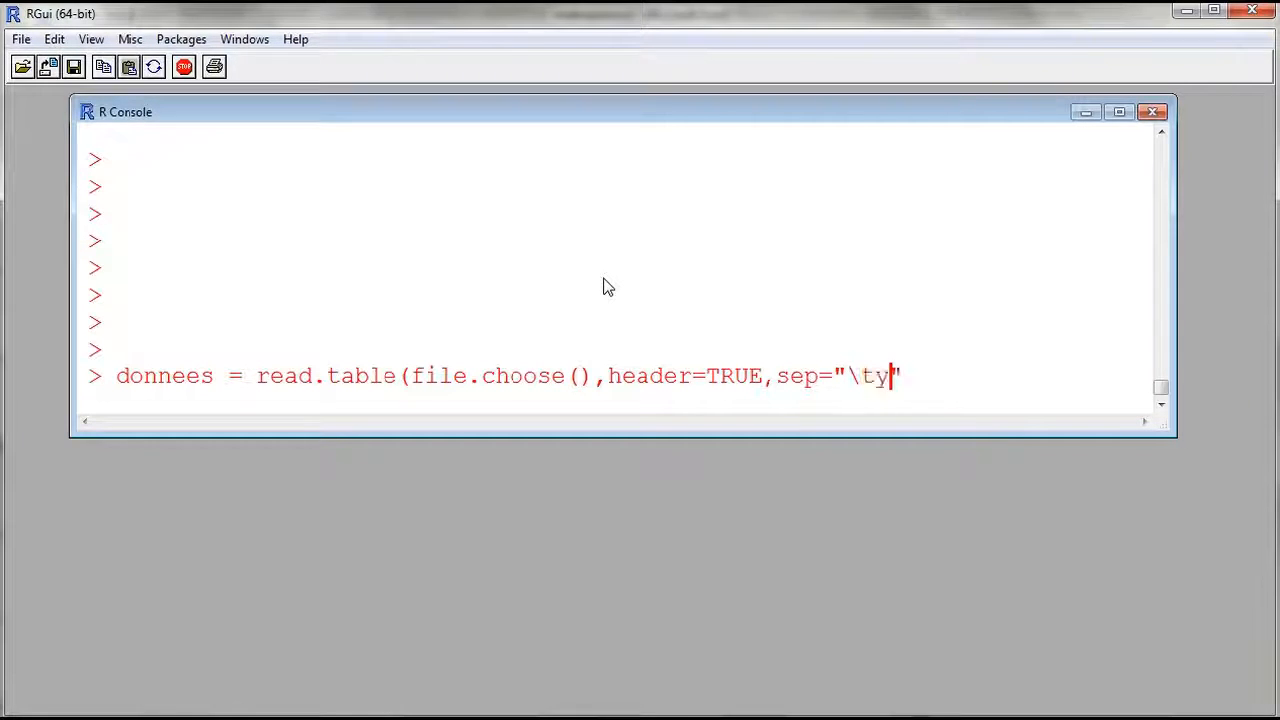
pyautogui.press('BackSpace')
pyautogui.press('Right')
pyautogui.write(')')
pyautogui.press('Return')
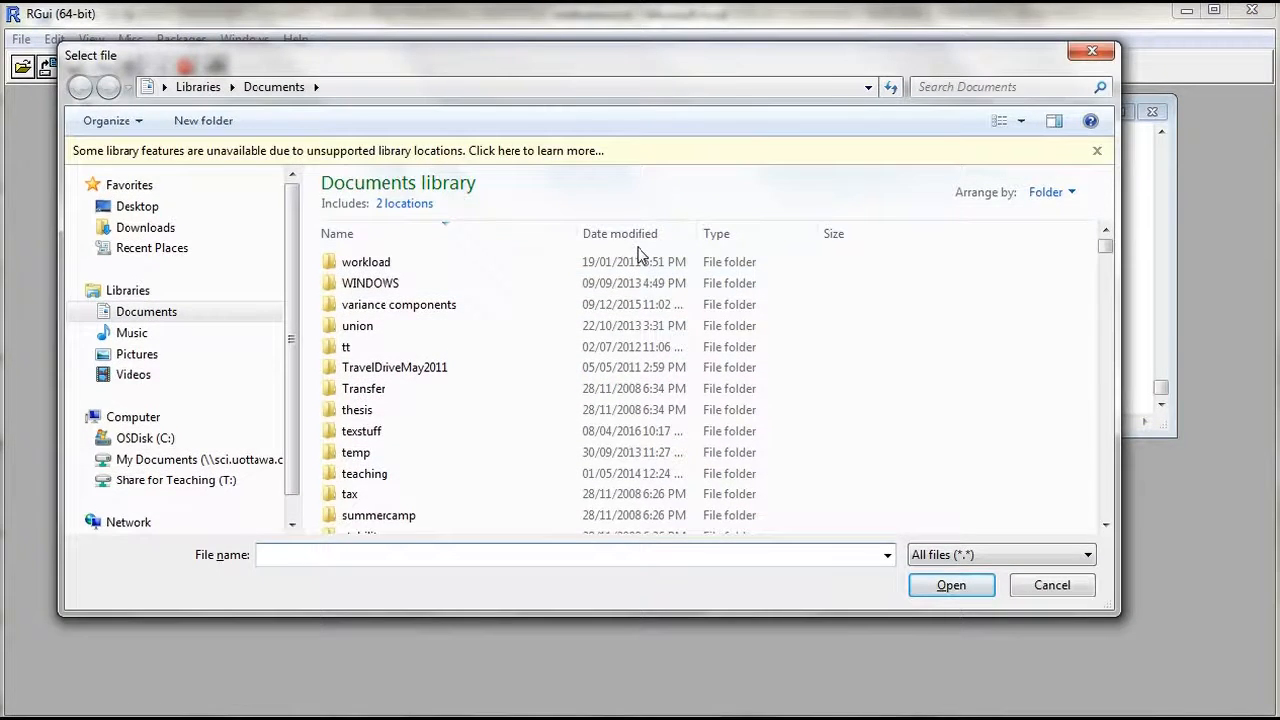
# - Choose methadone.txt from the Documents library as the file to import
pyautogui.click(220, 311)
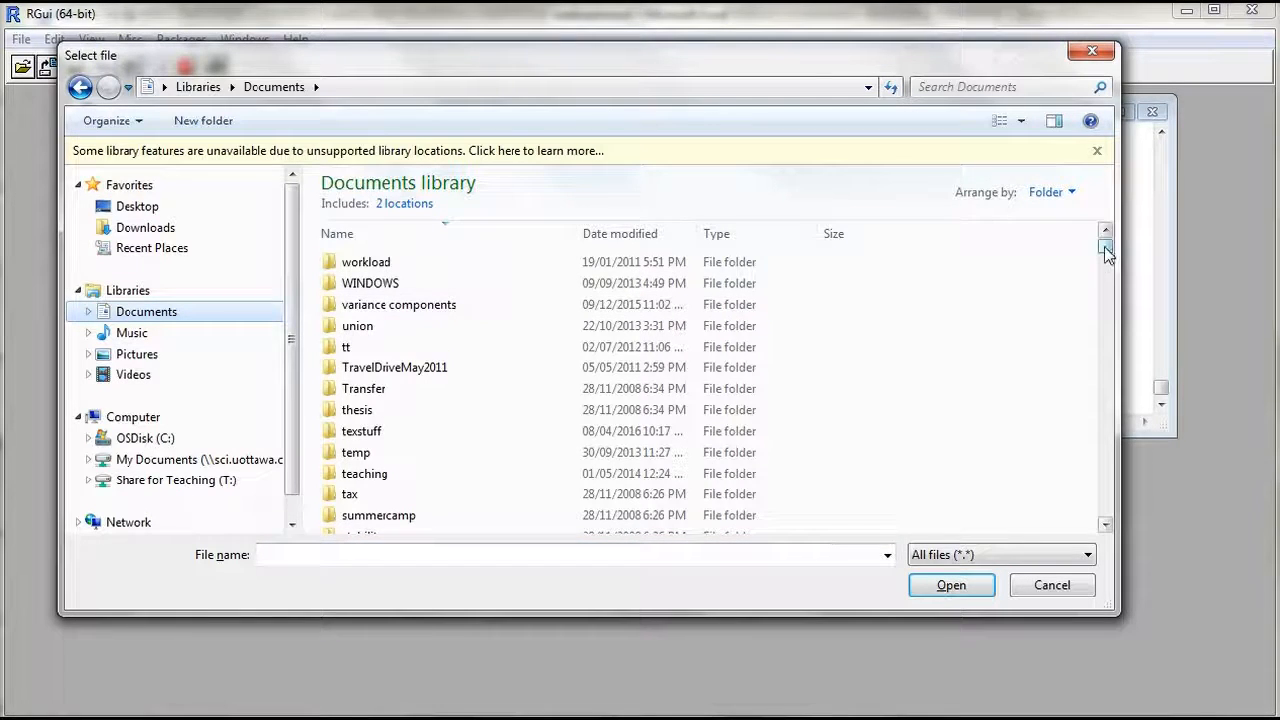
pyautogui.moveTo(1104, 248); pyautogui.dragTo(1103, 429)
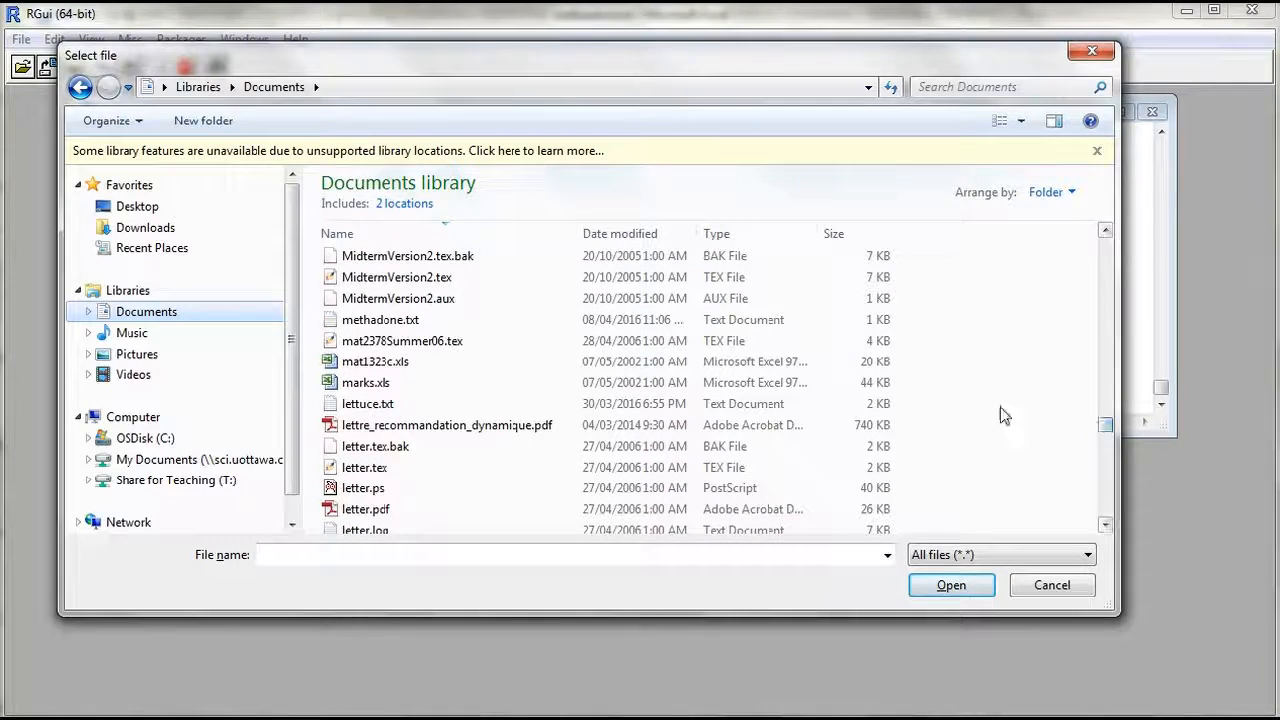
pyautogui.click(430, 322)
pyautogui.click(945, 588)
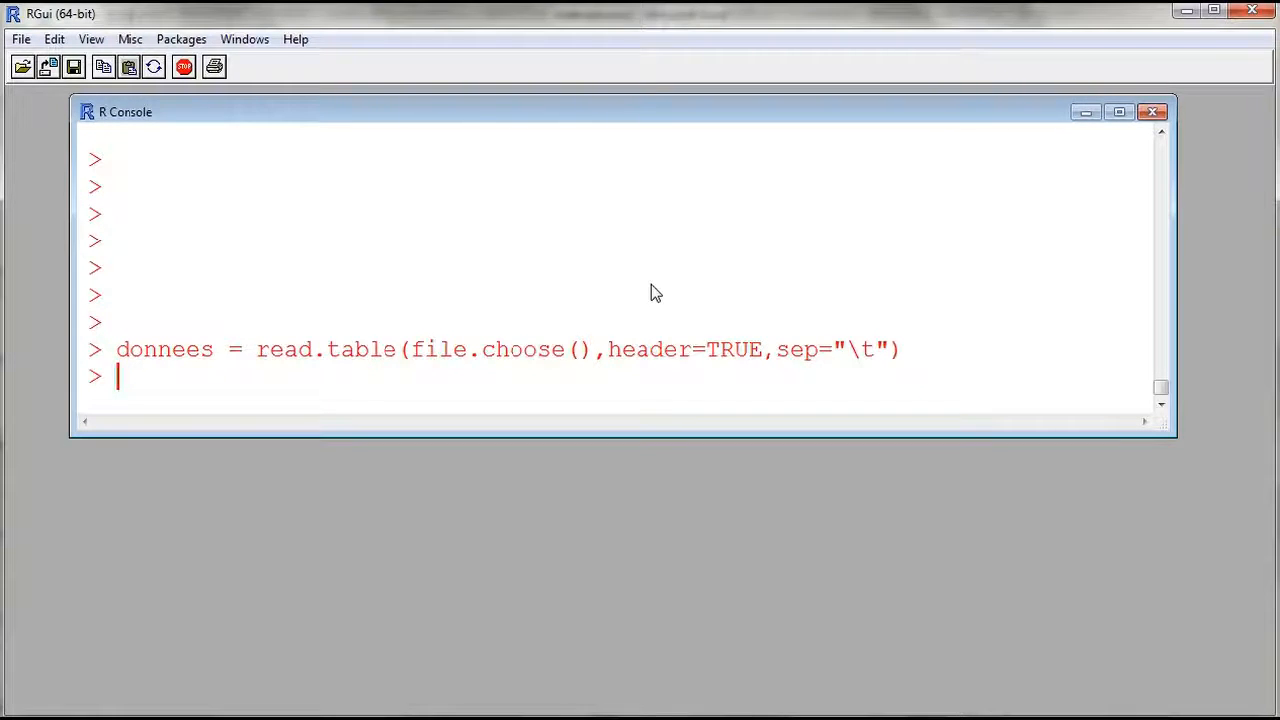
# - List the column names of the imported data with names(donnees)
pyautogui.write('names')
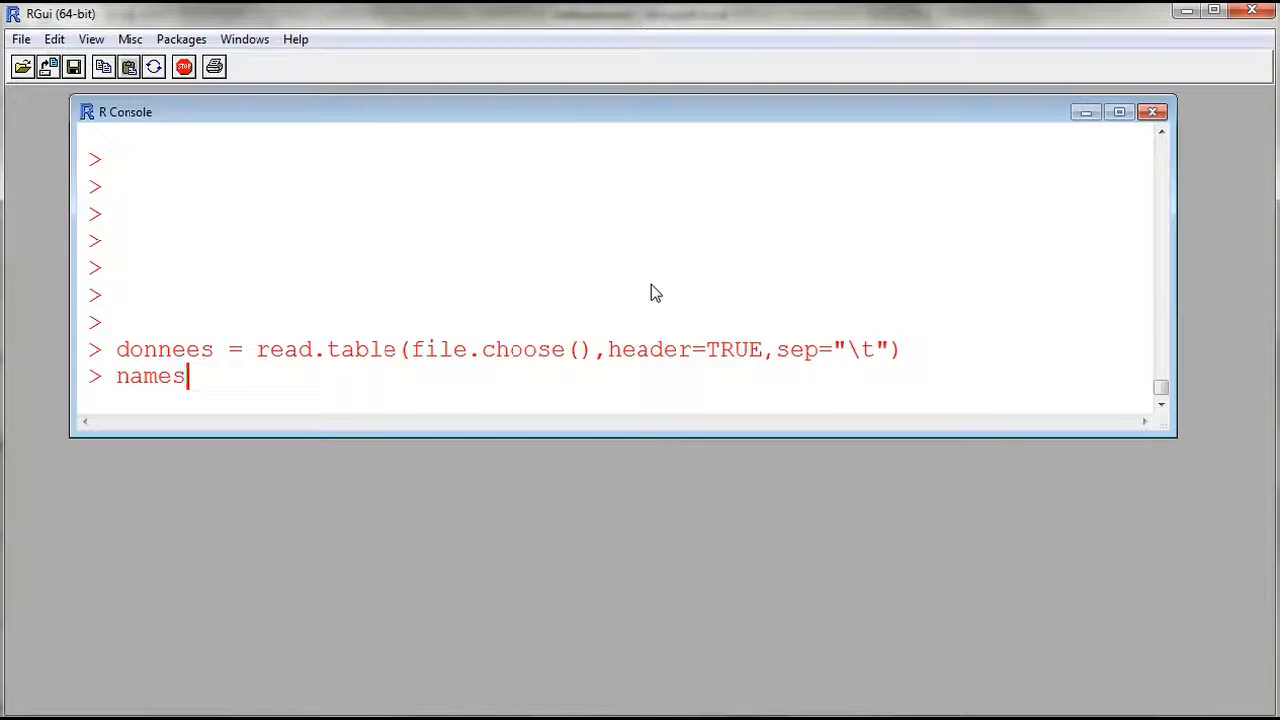
pyautogui.write('(donnees)')
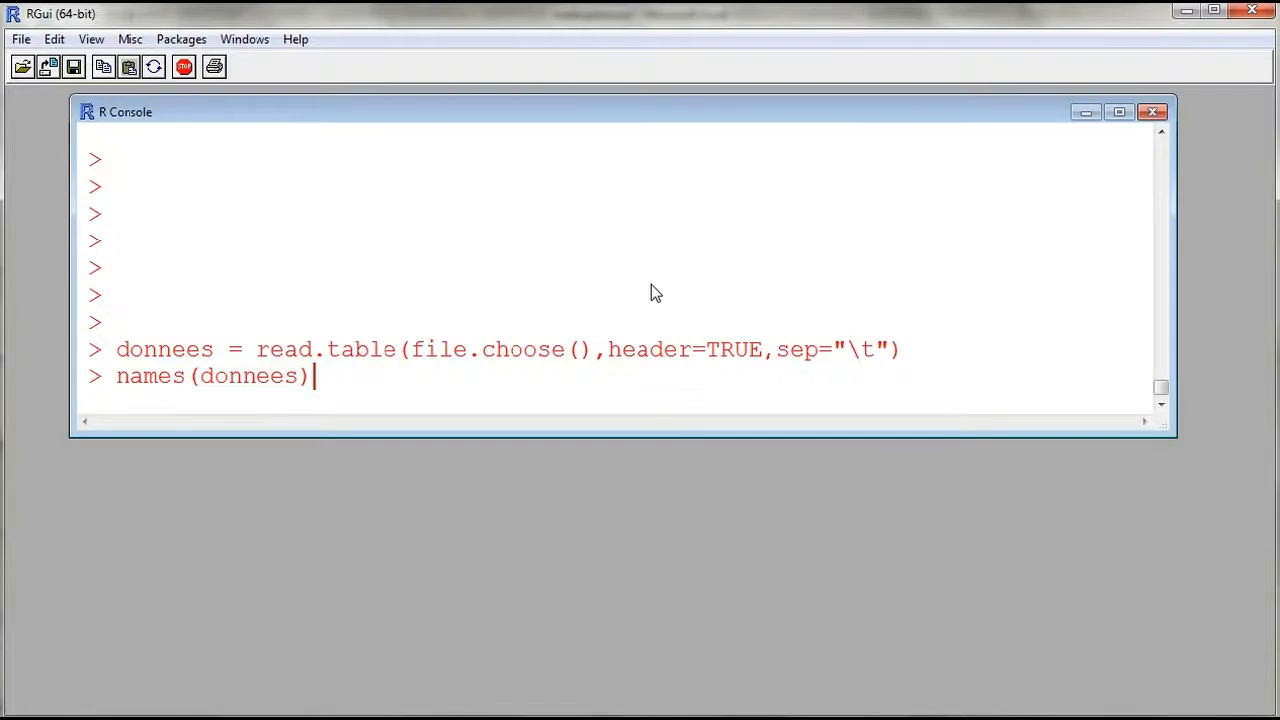
pyautogui.press('Return')
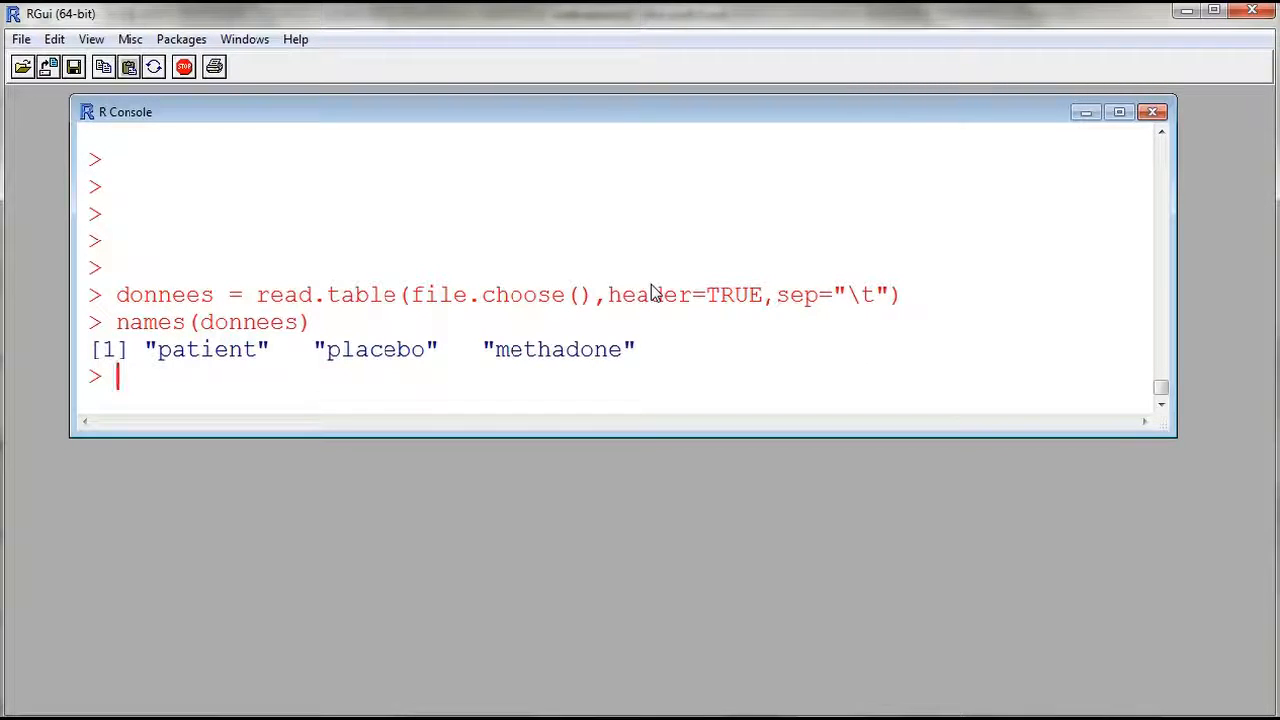
# - Assign the placebo column of donnees to the variable x
pyautogui.write('x=donnees')
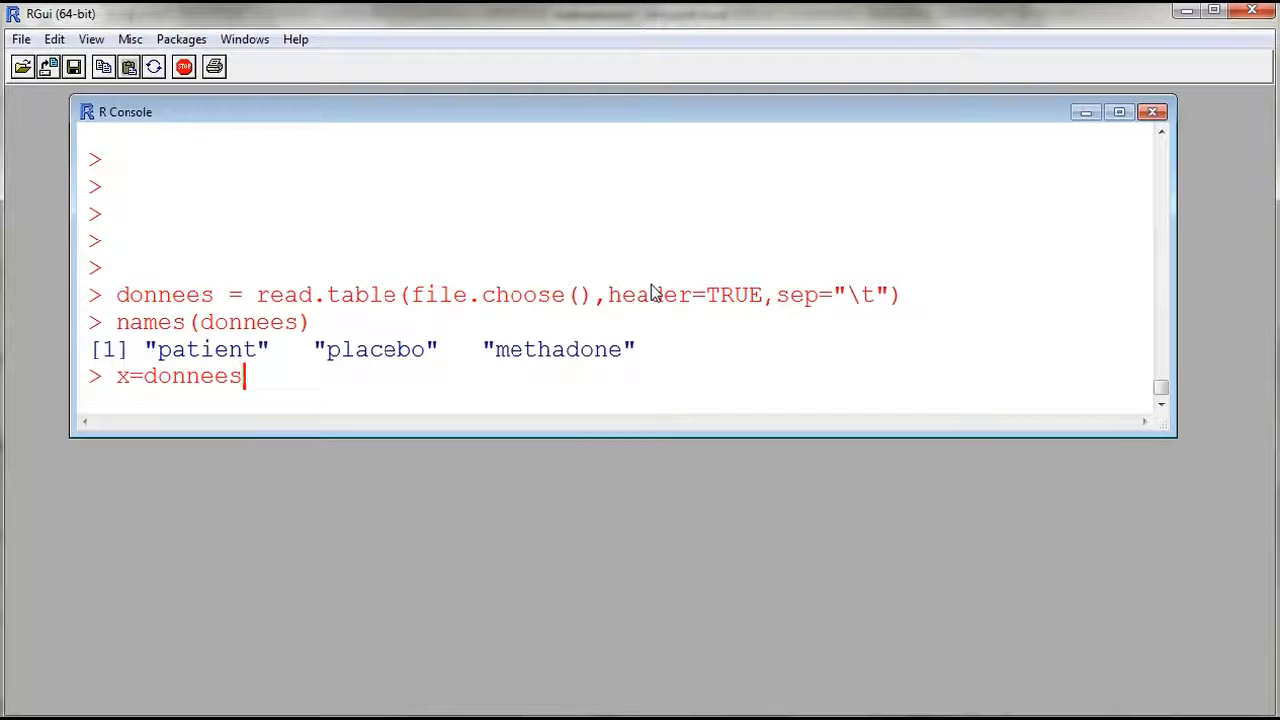
pyautogui.write('$')
pyautogui.moveTo(329, 356); pyautogui.dragTo(398, 356)
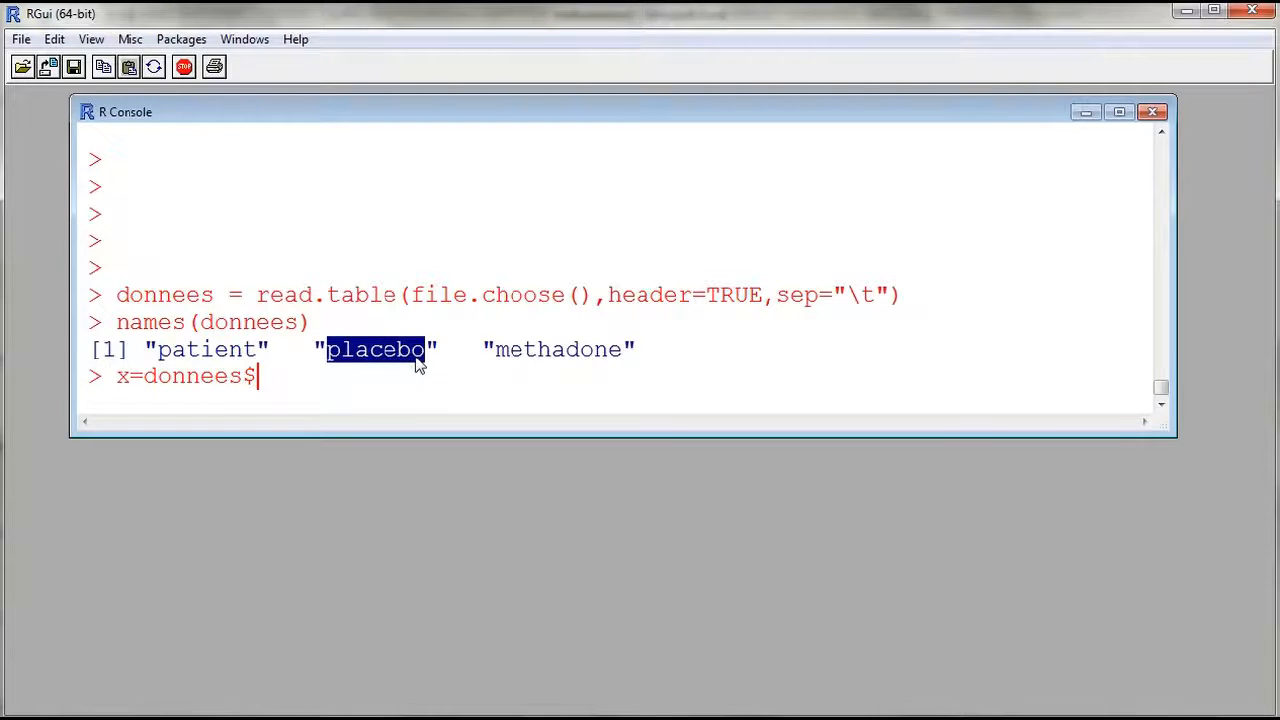
pyautogui.press('Return')
pyautogui.write('placebo')
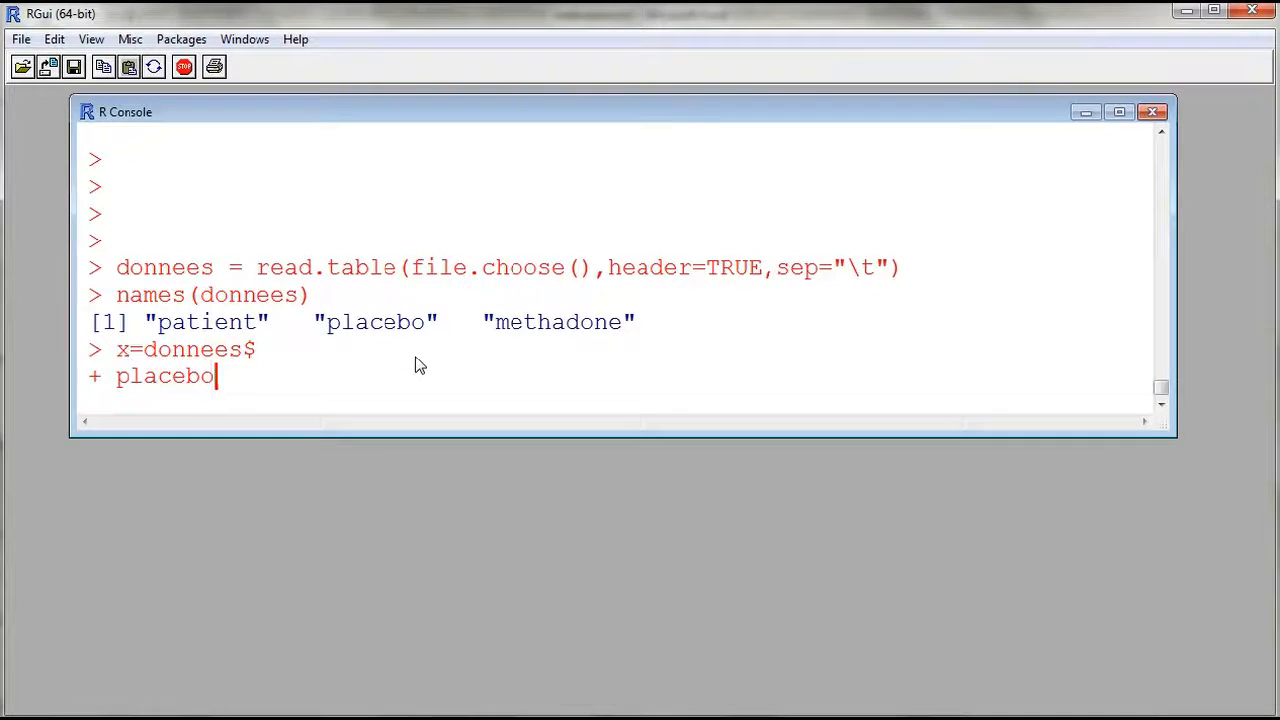
pyautogui.press('Return')
# - Assign the methadone column to the variable y with y=donnees$methadone
pyautogui.write('y')
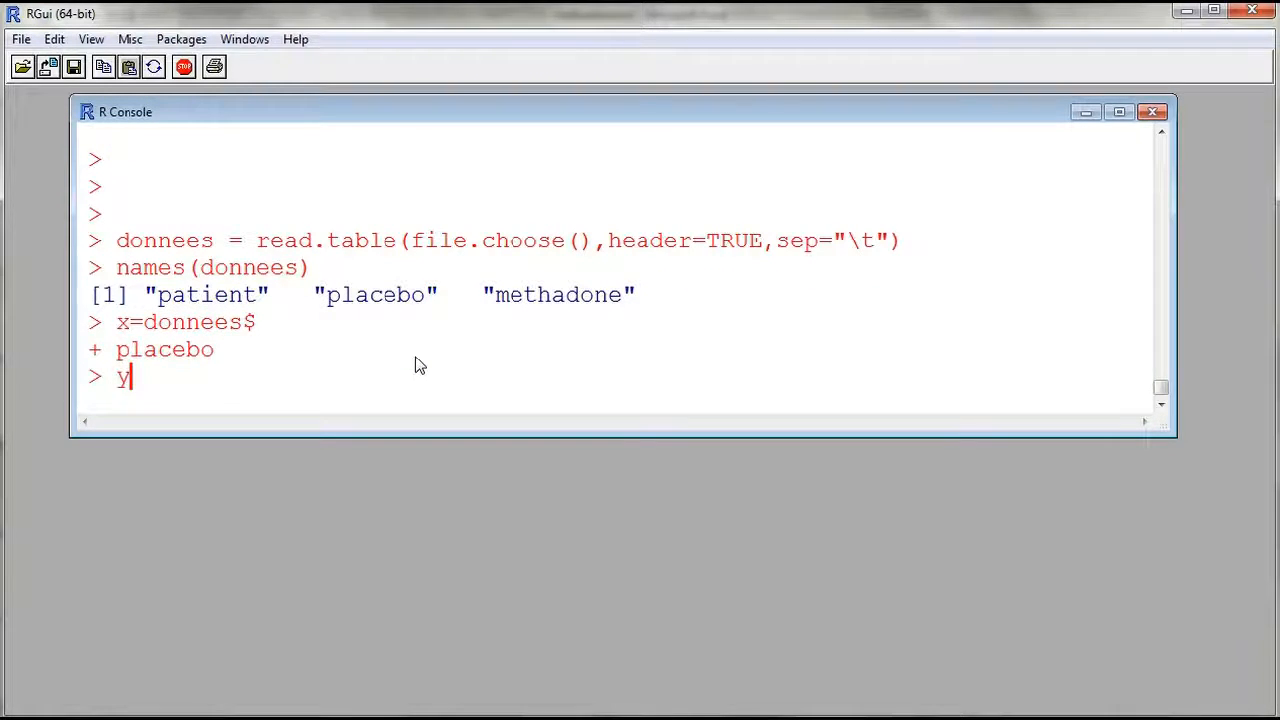
pyautogui.write('=donnees')
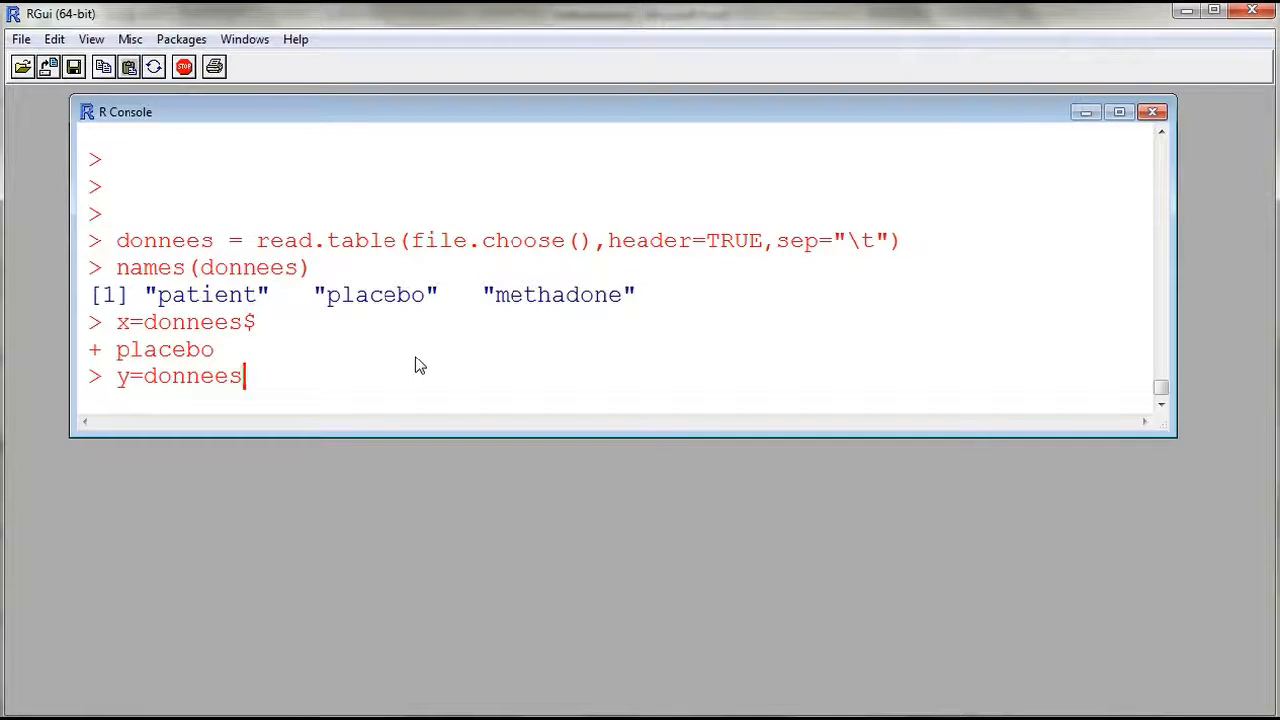
pyautogui.write('$')
pyautogui.moveTo(499, 302); pyautogui.dragTo(621, 303)
pyautogui.hotkey('ctrl', 'x')
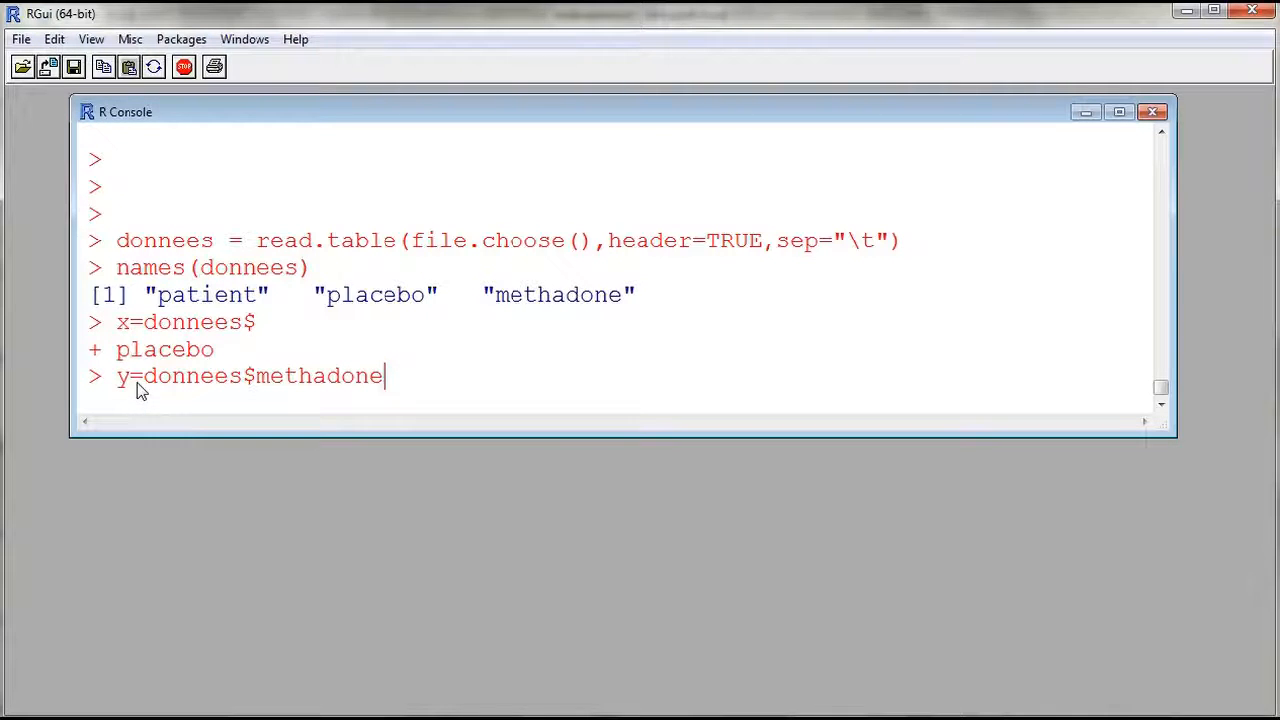
pyautogui.moveTo(146, 378); pyautogui.dragTo(356, 388)
pyautogui.click(445, 384)
pyautogui.press('Return')
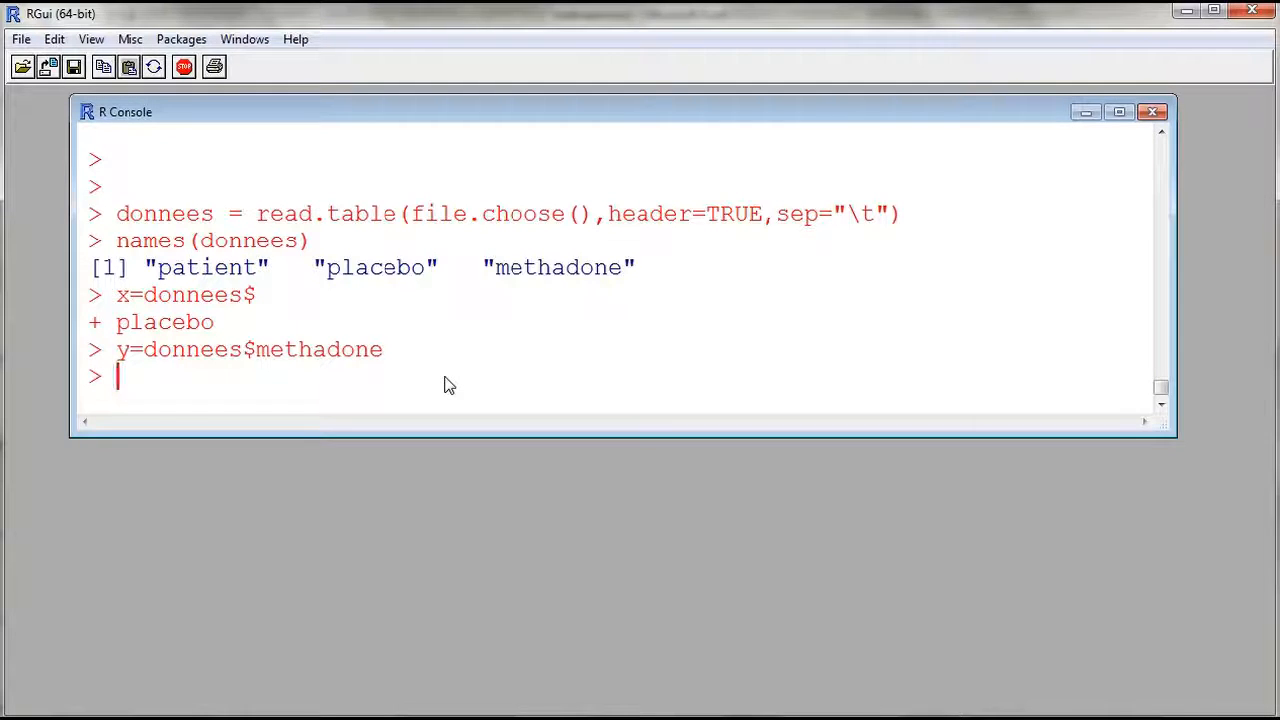
# - Run a paired t-test on the two variables with t.test(x,y,paired=TRUE)
pyautogui.write('t.test')
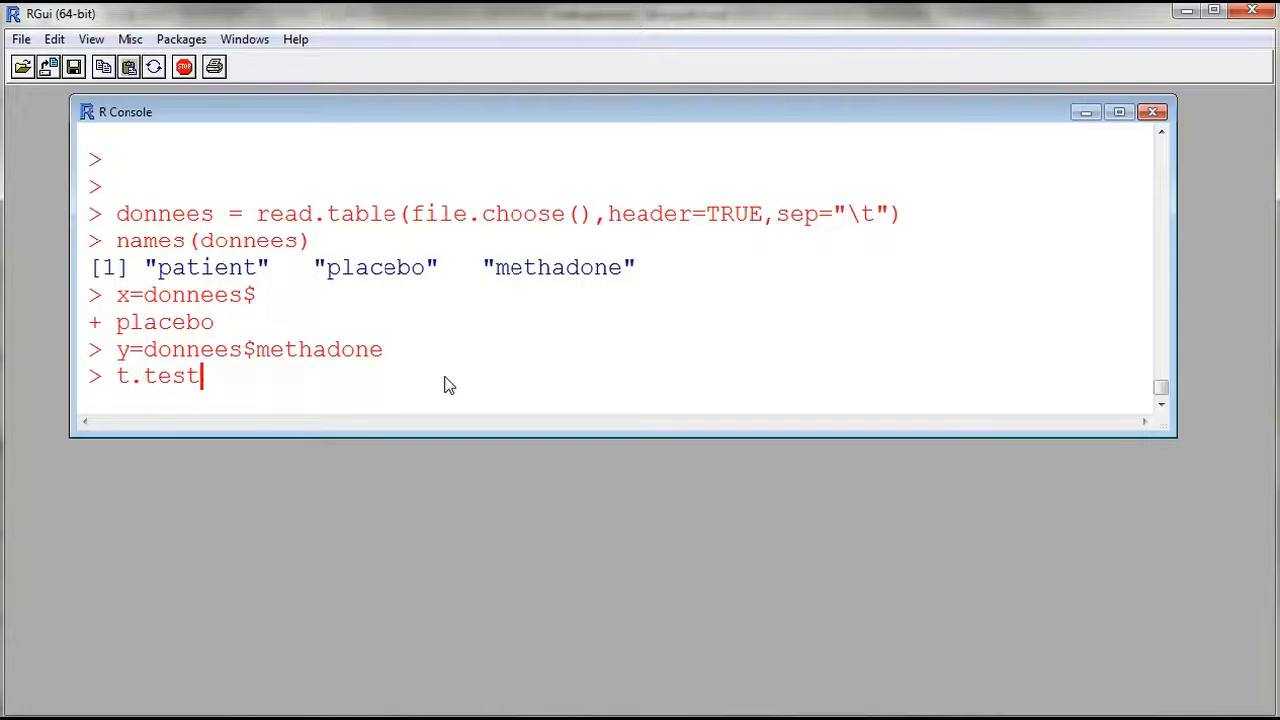
pyautogui.write('(')
pyautogui.write('x,y,pa')
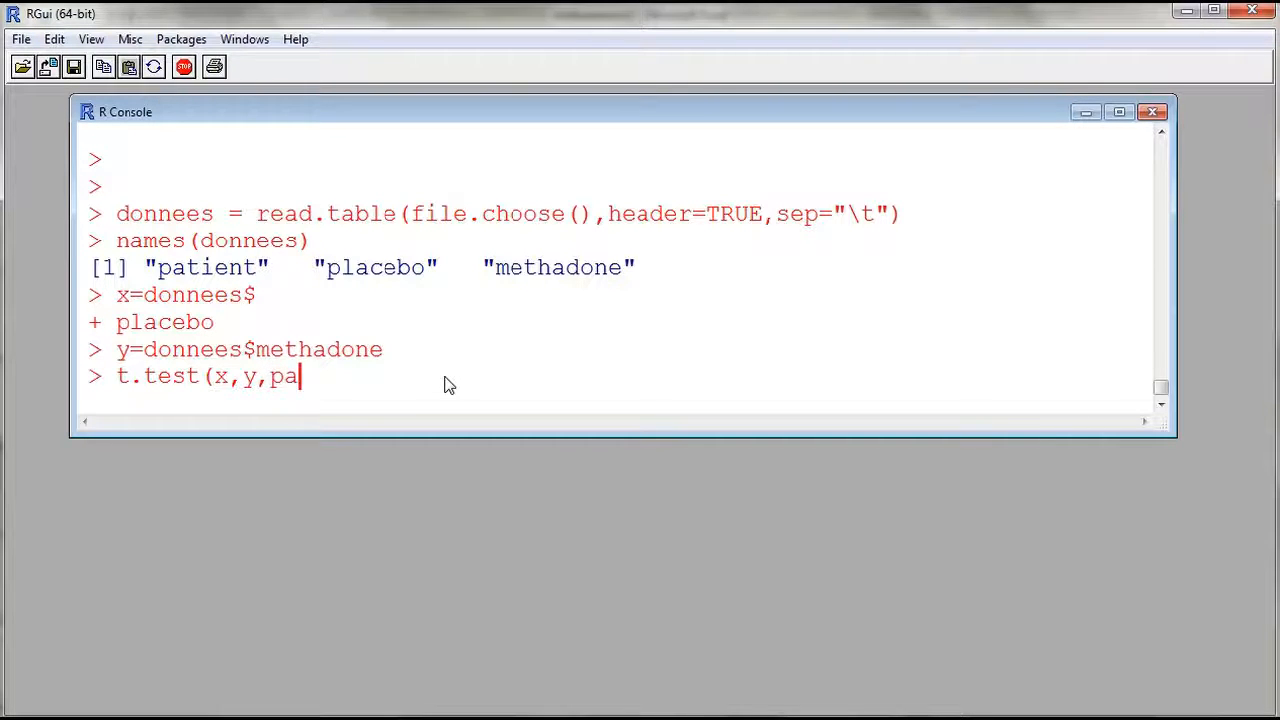
pyautogui.write('ired')
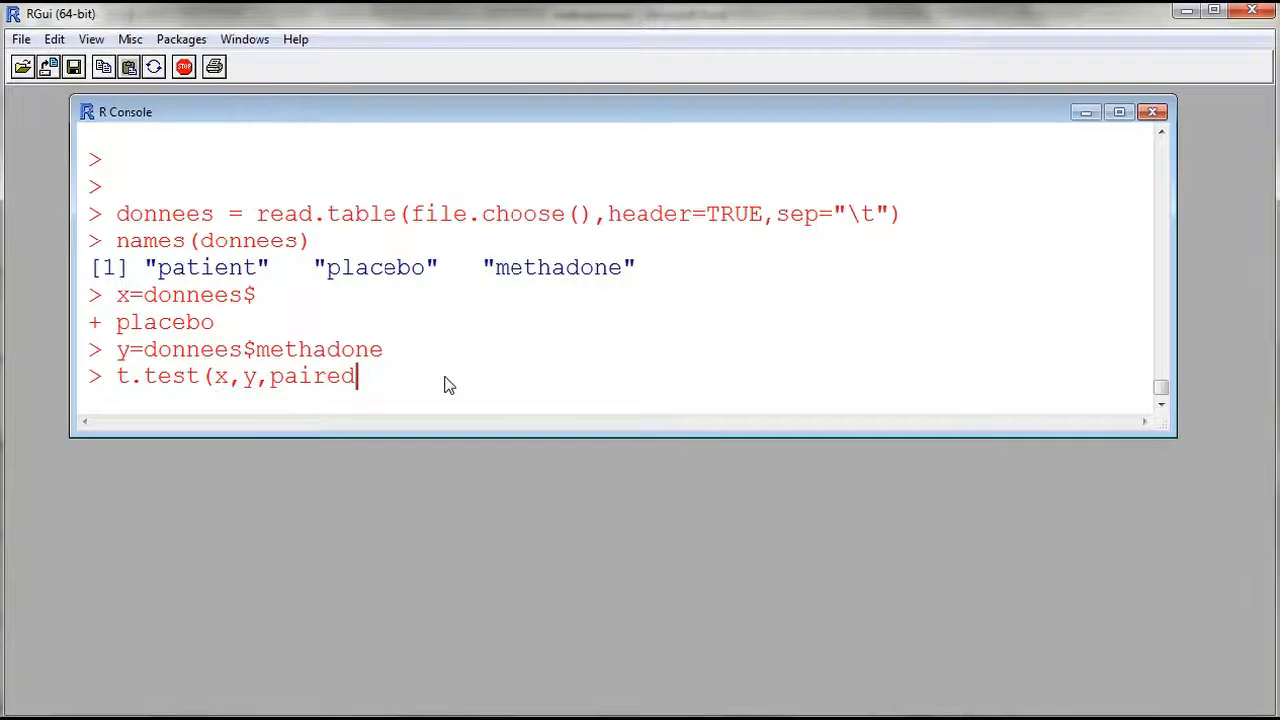
pyautogui.write('=TRUE)')
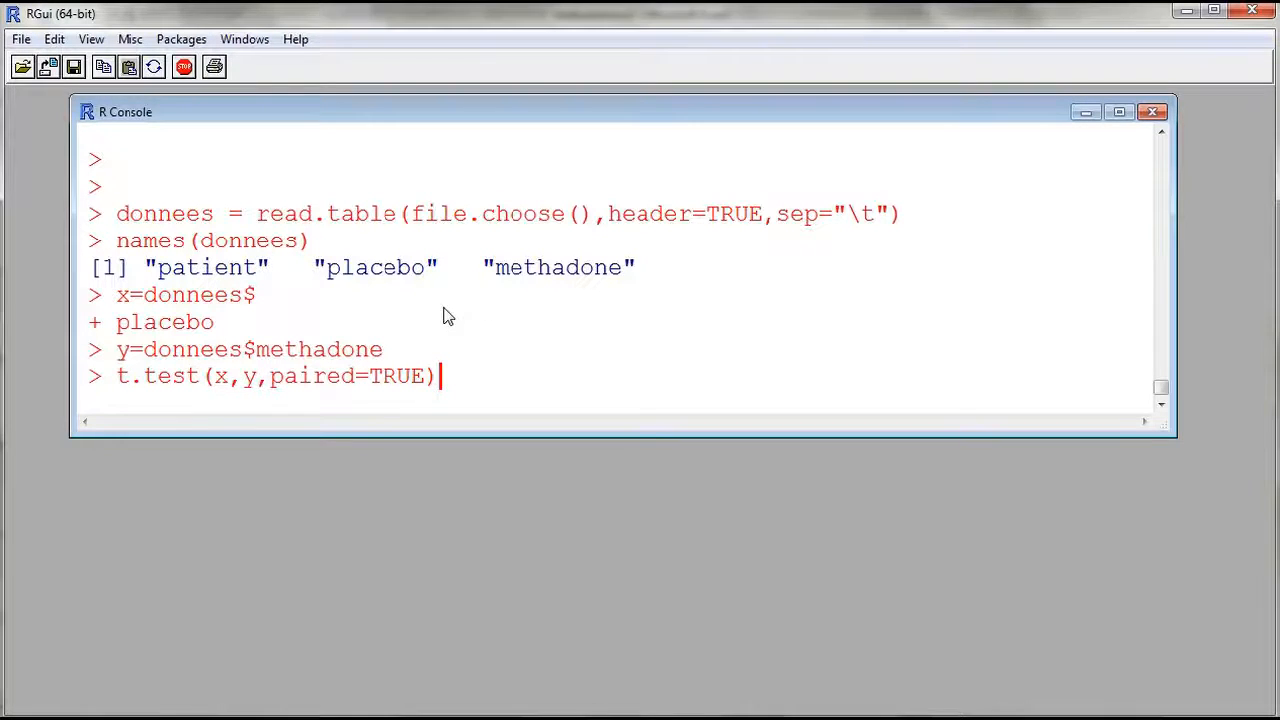
pyautogui.press('Return')
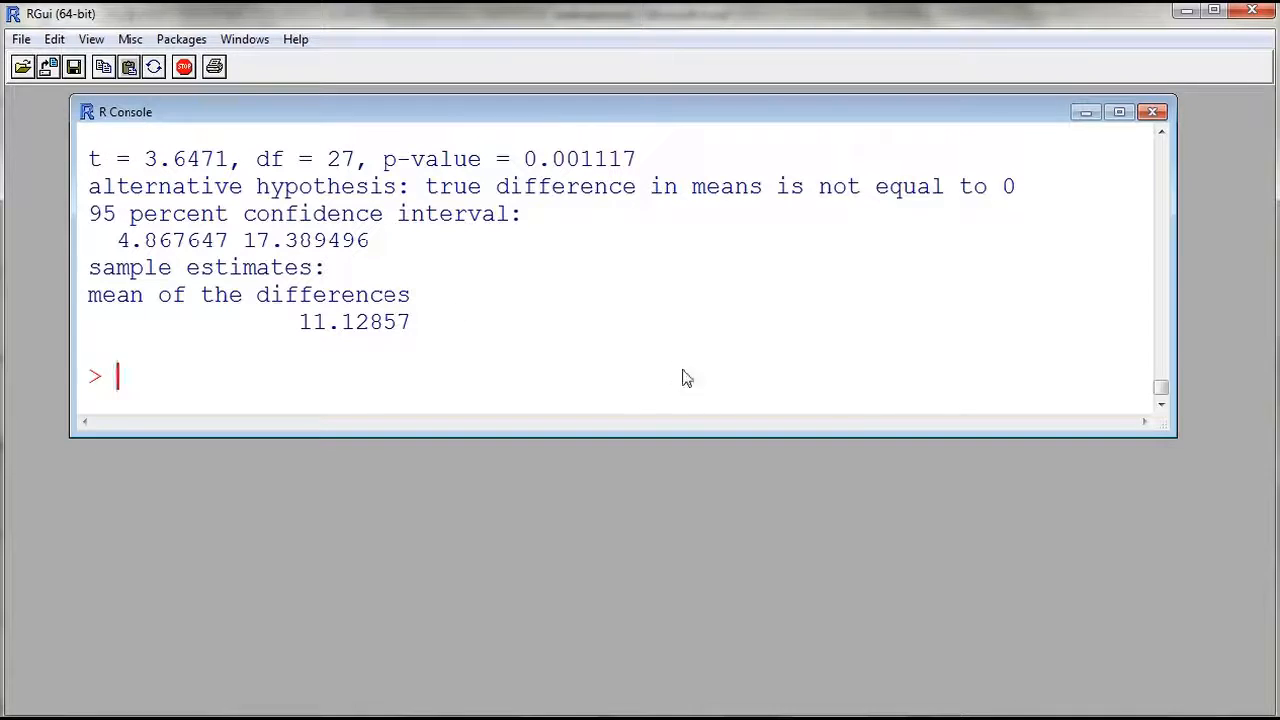
# - Enlarge the R Console window vertically to show the full paired t-test output and highlight its p-value
pyautogui.moveTo(1168, 435); pyautogui.dragTo(1165, 498)
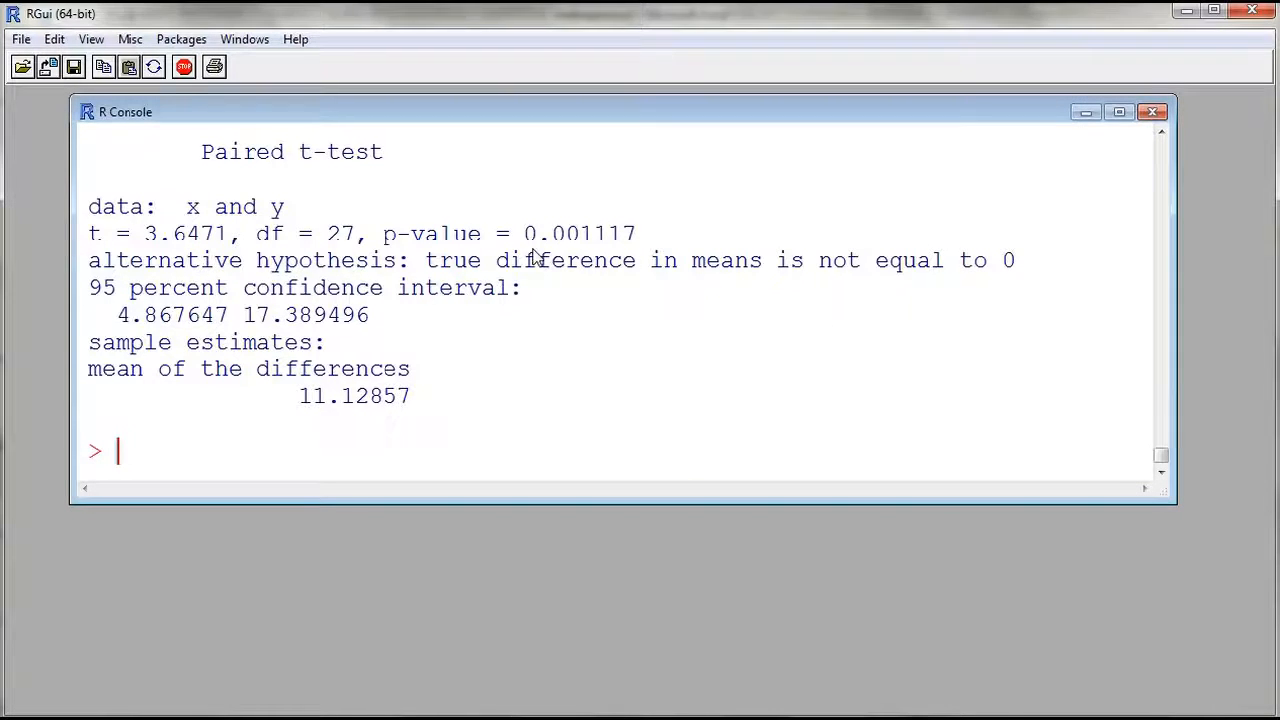
pyautogui.moveTo(524, 236); pyautogui.dragTo(591, 238)
pyautogui.click(590, 265)
# - Run a one-sample t-test on the differences with t.test(x-y) and highlight its p-value
pyautogui.press('Up')
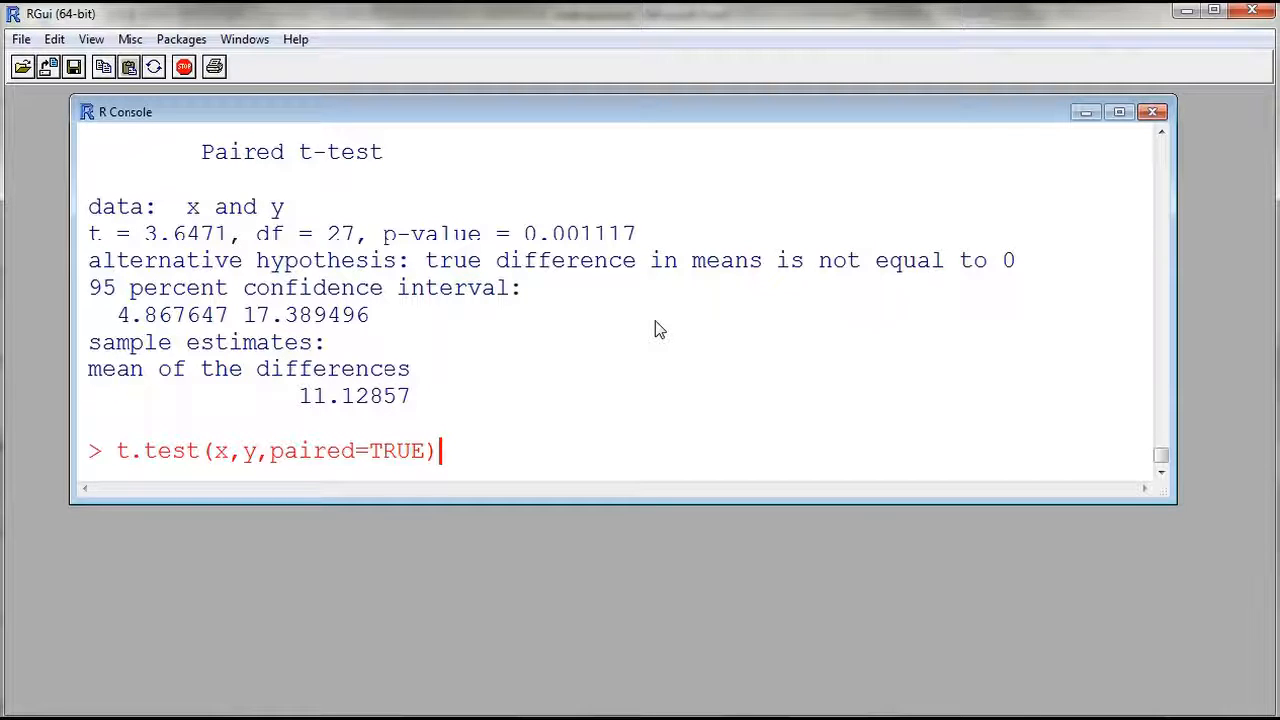
pyautogui.press('Left')
pyautogui.press('BackSpace')
pyautogui.press('BackSpace')
pyautogui.press('BackSpace')
pyautogui.press('BackSpace')
pyautogui.press('BackSpace')
pyautogui.press('BackSpace')
pyautogui.press('BackSpace')
pyautogui.press('BackSpace')
pyautogui.press('BackSpace')
pyautogui.press('BackSpace')
pyautogui.press('BackSpace')
pyautogui.press('BackSpace')
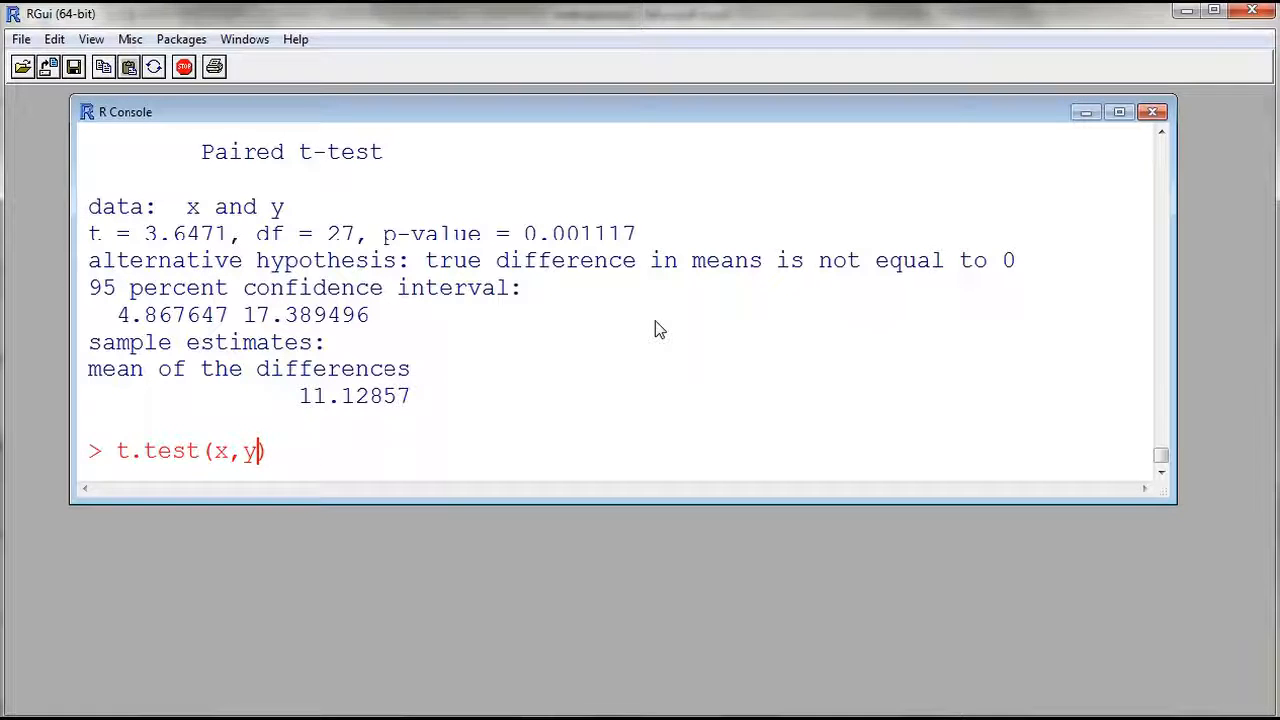
pyautogui.press('BackSpace')
pyautogui.write('-')
pyautogui.press('Return')
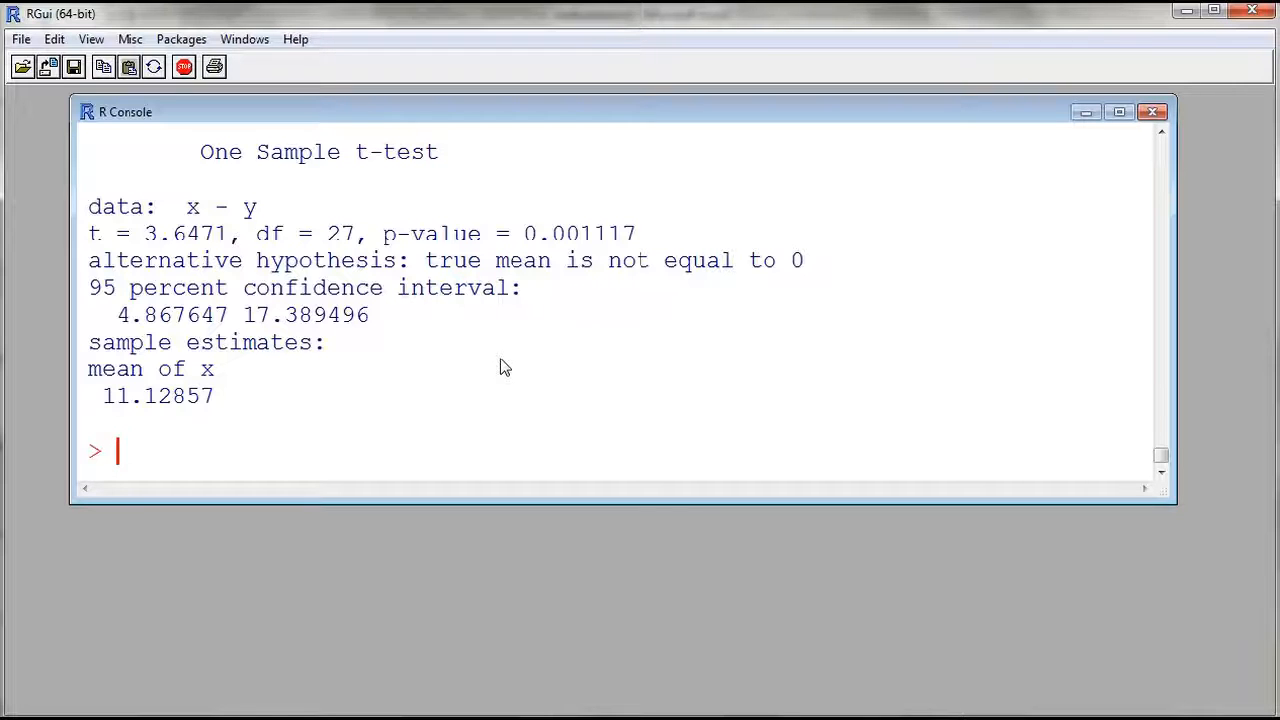
pyautogui.moveTo(527, 240); pyautogui.dragTo(623, 241)
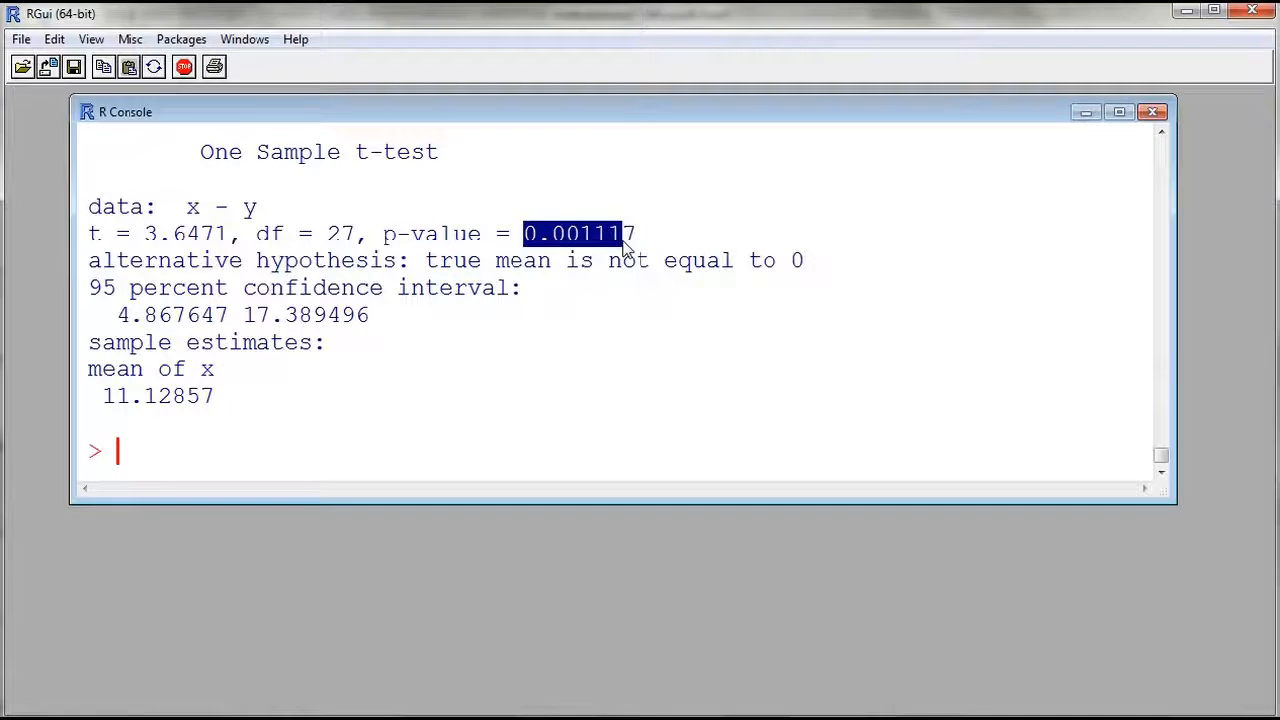
pyautogui.click(613, 280)
# - Run the one-sided paired test t.test(x,y,paired=TRUE,alternative="greater") and highlight its p-value
pyautogui.press('Up')
pyautogui.press('Up')
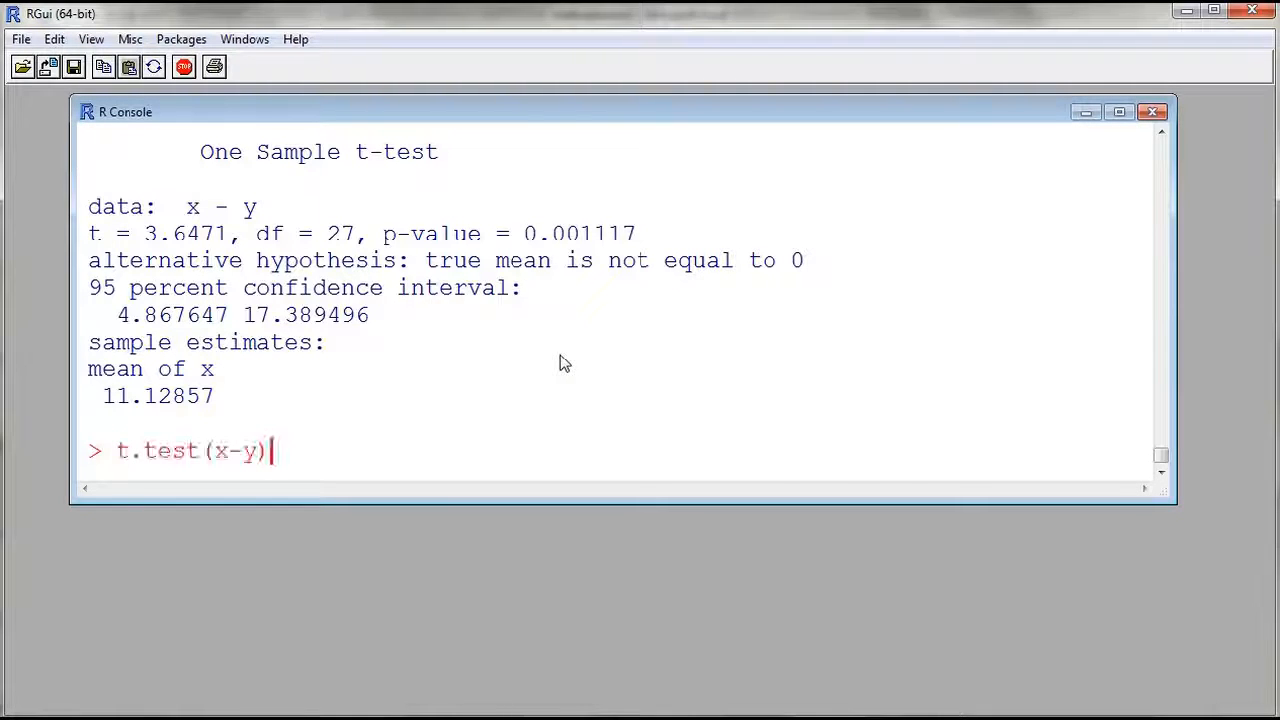
pyautogui.press('Left')
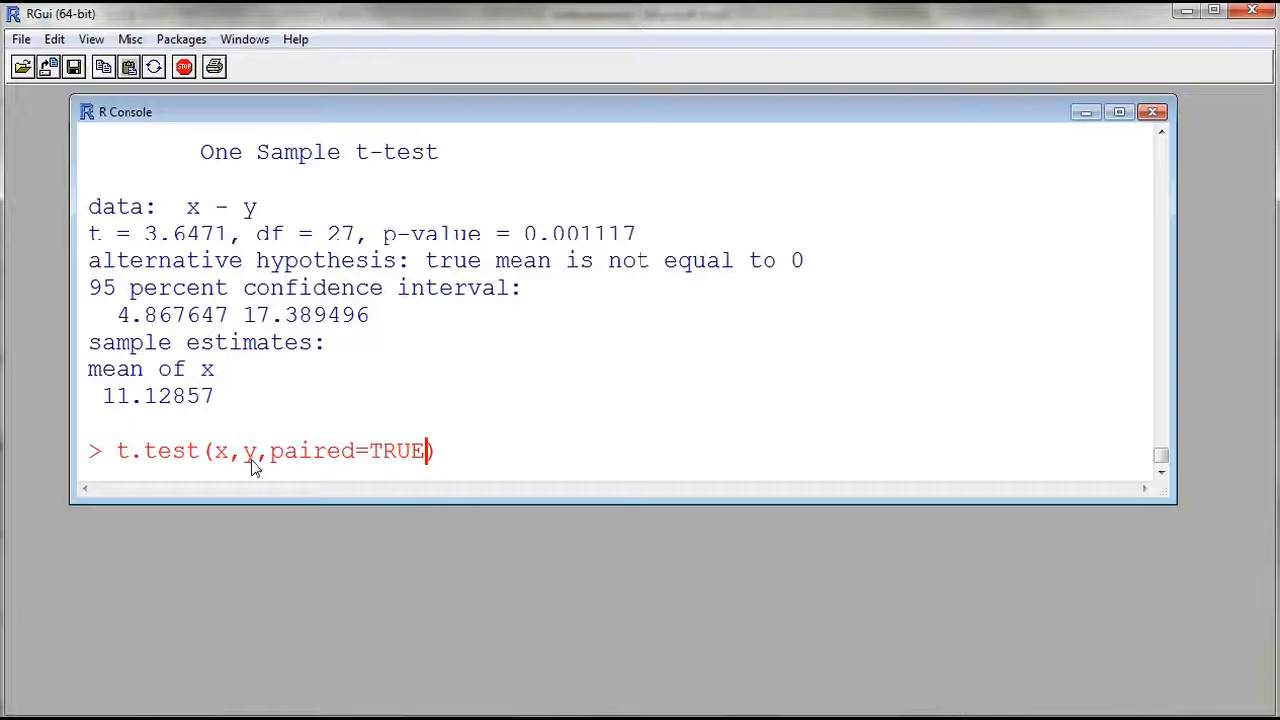
pyautogui.write(',altern')
pyautogui.write('ative=>')
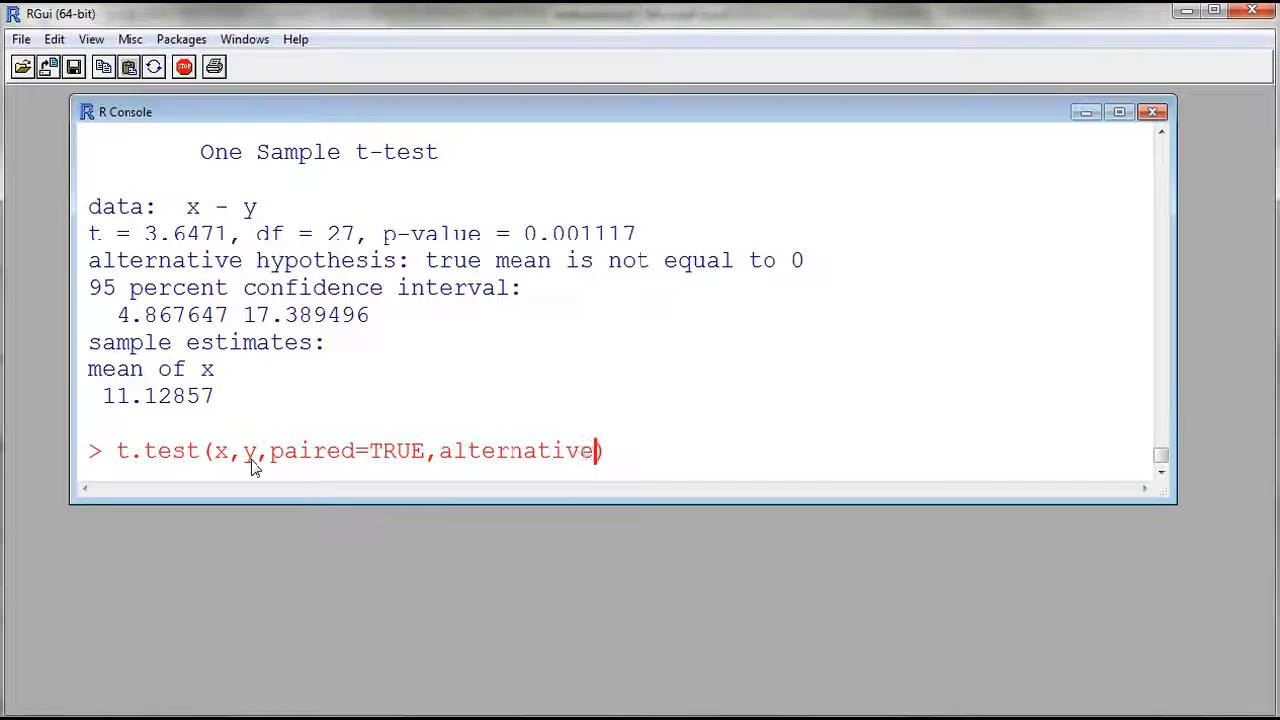
pyautogui.write('>')
pyautogui.press('BackSpace')
pyautogui.press('BackSpace')
pyautogui.write('""')
pyautogui.press('Left')
pyautogui.write('greater')
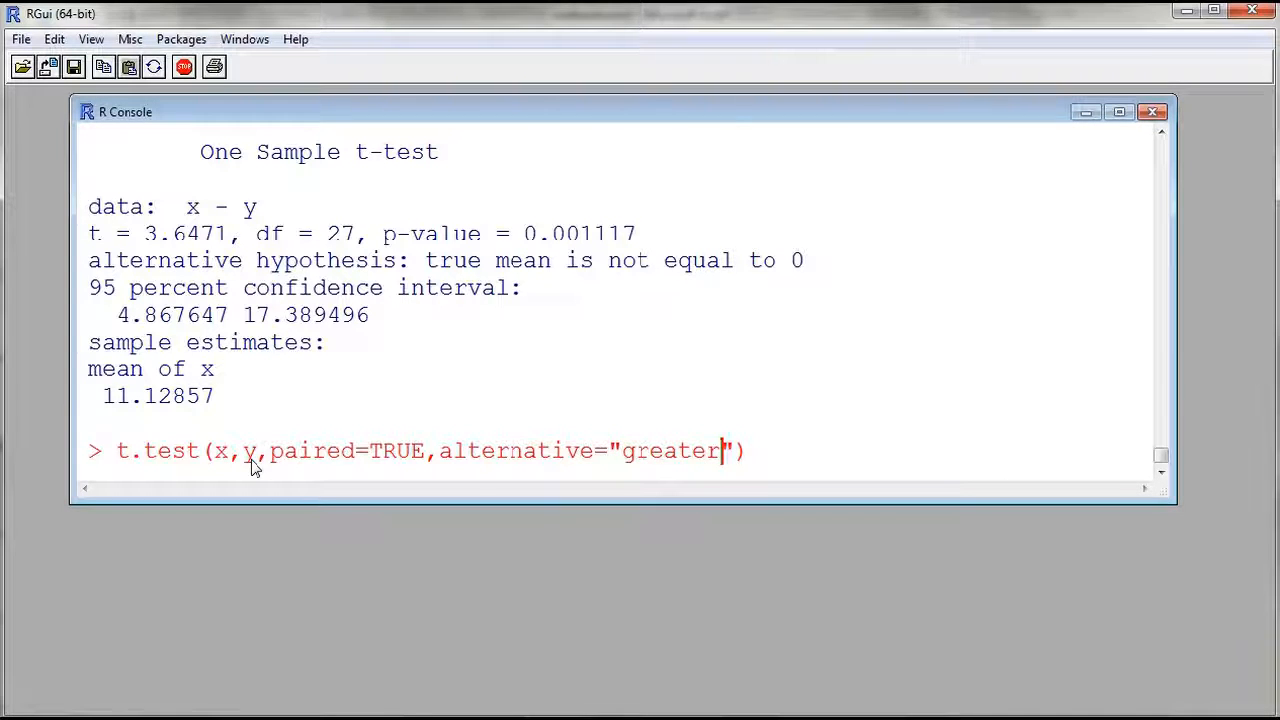
pyautogui.press('Return')
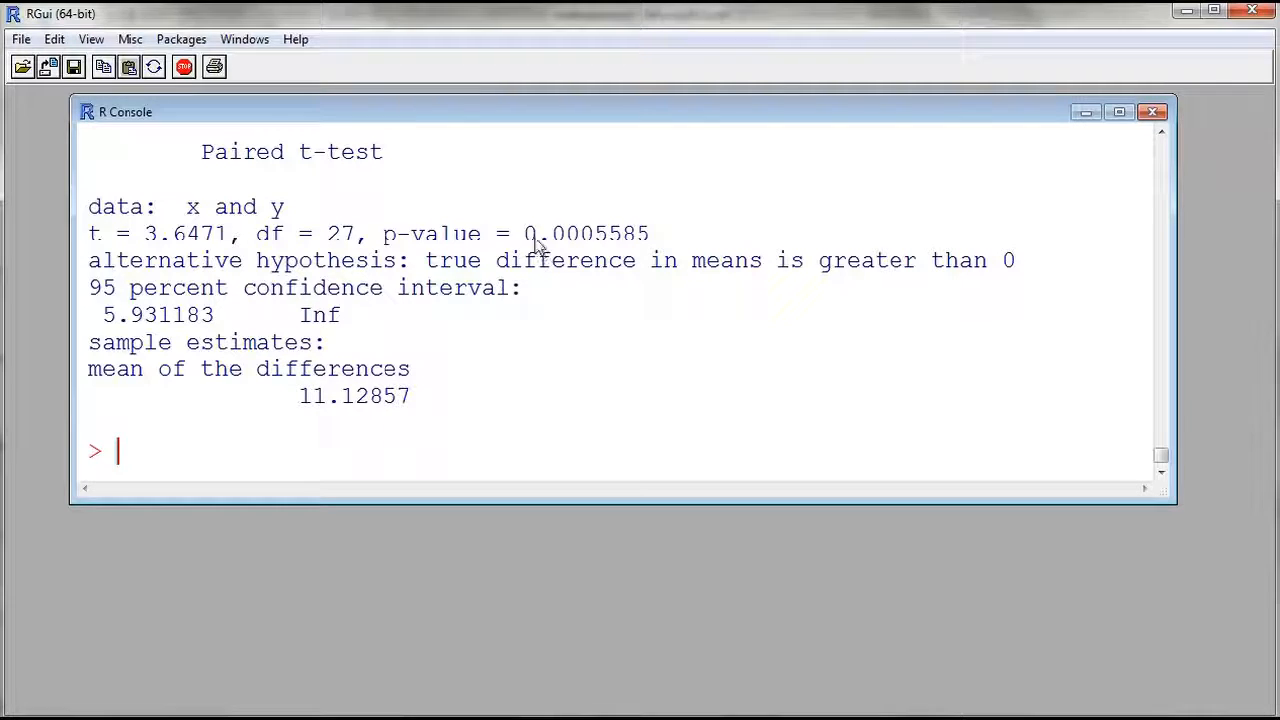
pyautogui.moveTo(524, 234); pyautogui.dragTo(651, 234)
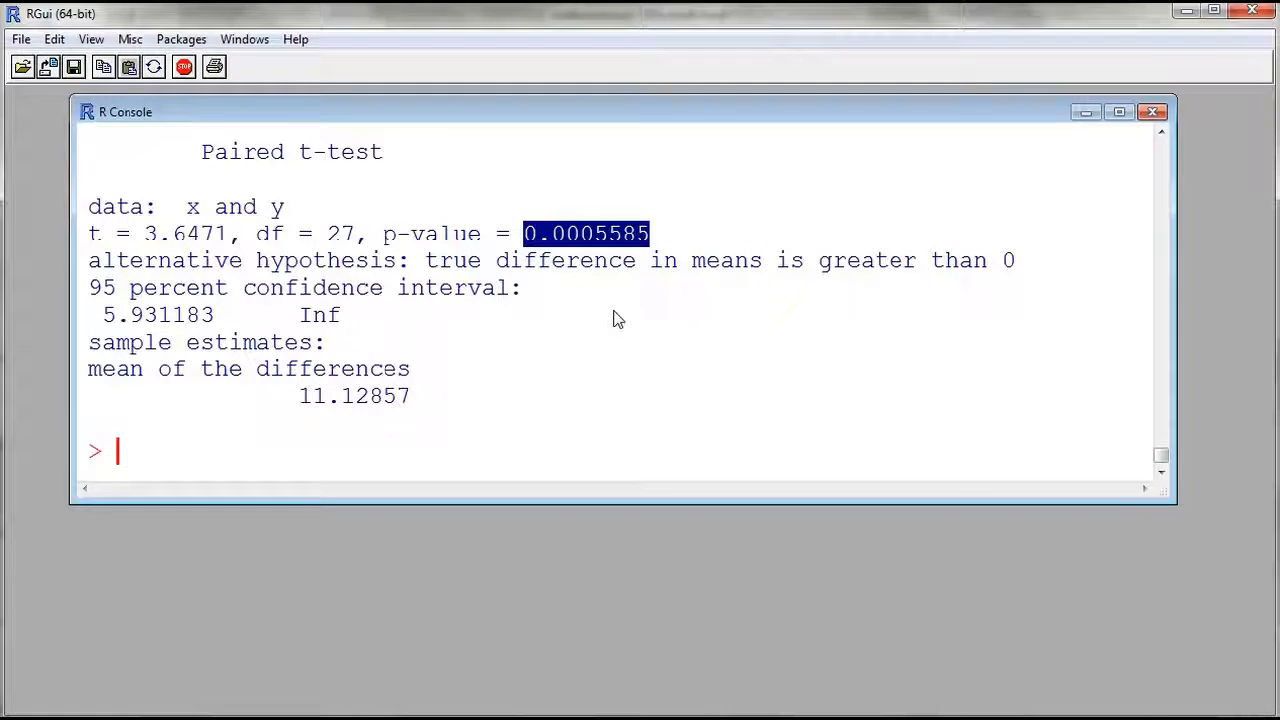
pyautogui.click(620, 319)
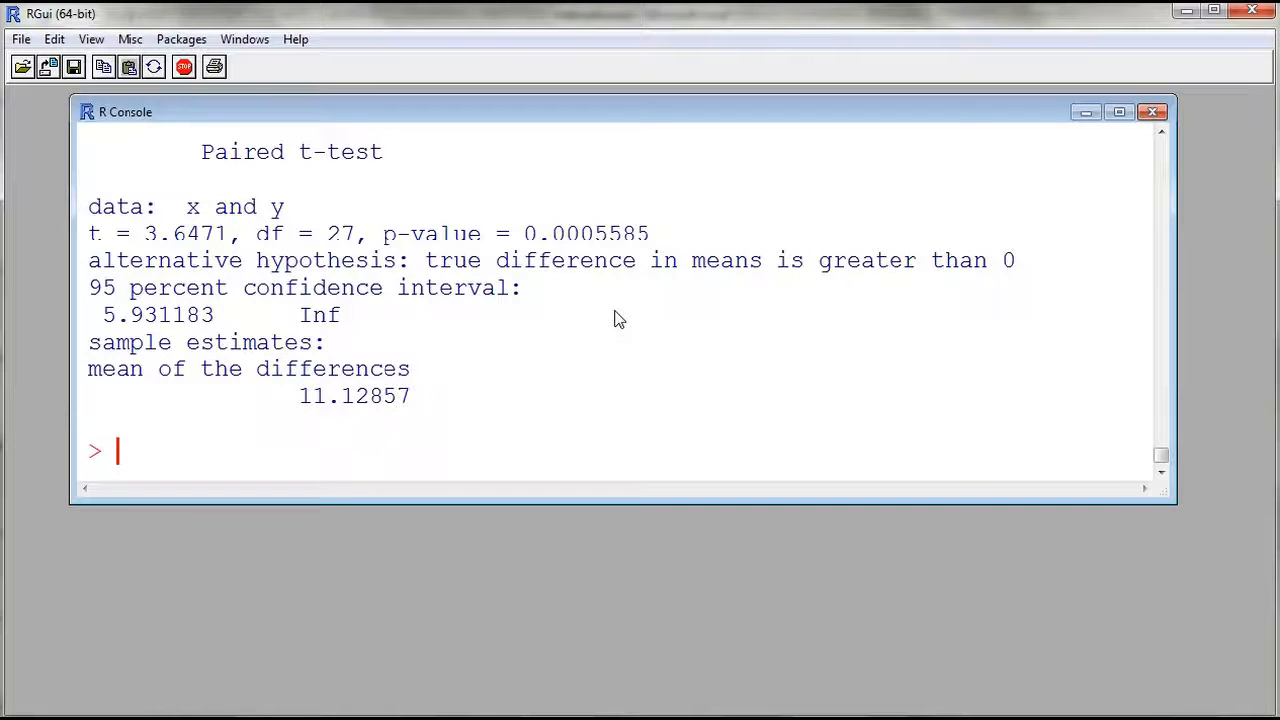
# - Run the paired t-test with the opposite one-sided alternative using t.test(x,y,paired=TRUE,alternative="less")
pyautogui.press('Up')
pyautogui.press('Left')
pyautogui.press('Left')
pyautogui.press('BackSpace')
pyautogui.press('BackSpace')
pyautogui.press('BackSpace')
pyautogui.press('BackSpace')
pyautogui.press('BackSpace')
pyautogui.press('BackSpace')
pyautogui.press('BackSpace')
pyautogui.write('less')
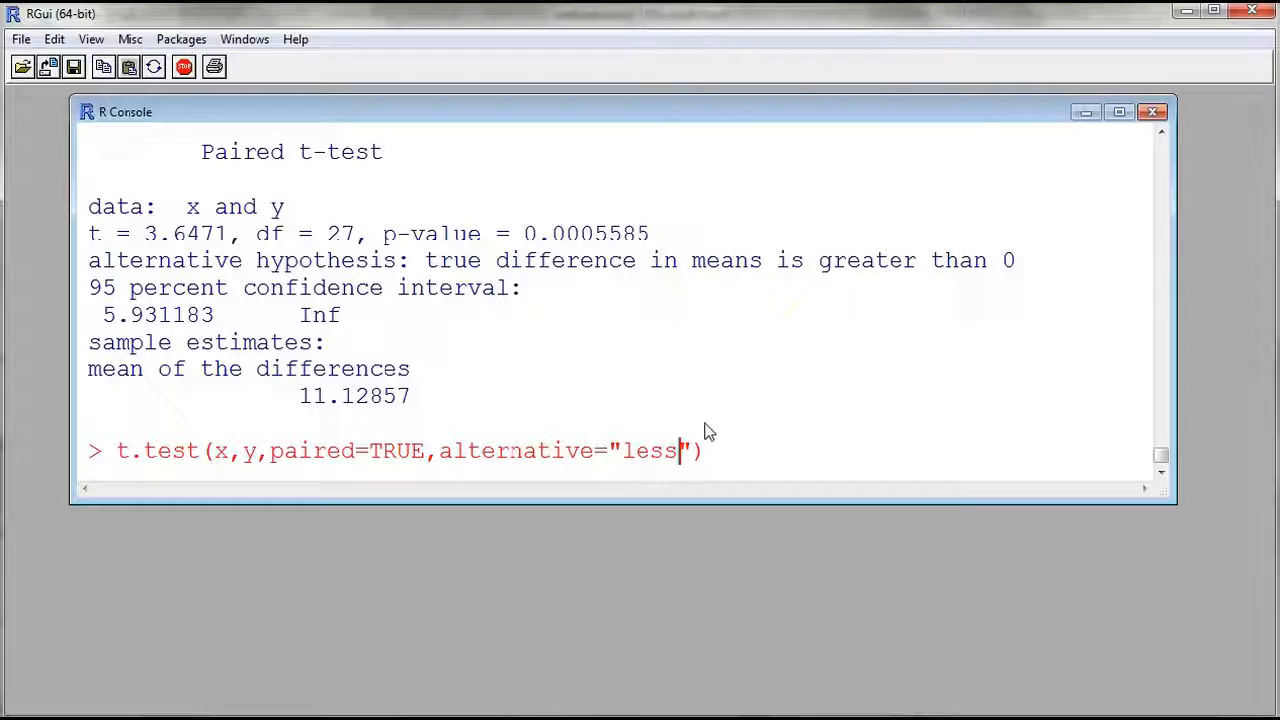
pyautogui.press('Return')
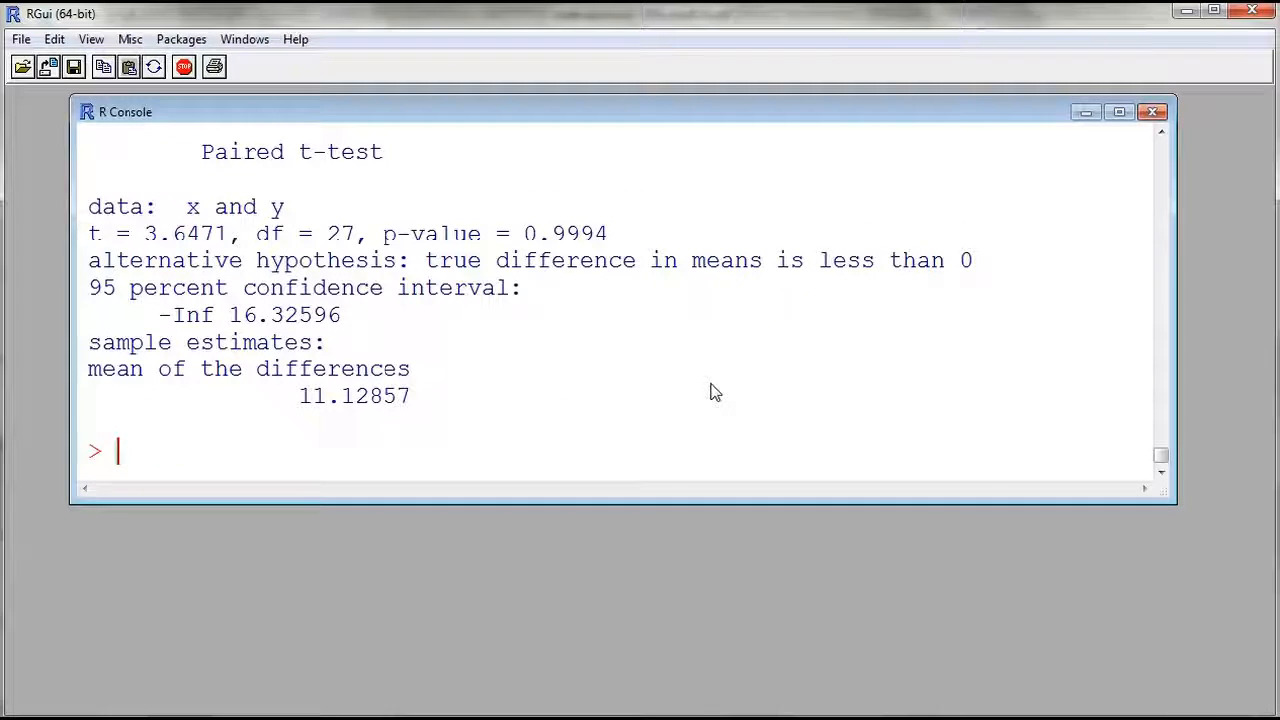